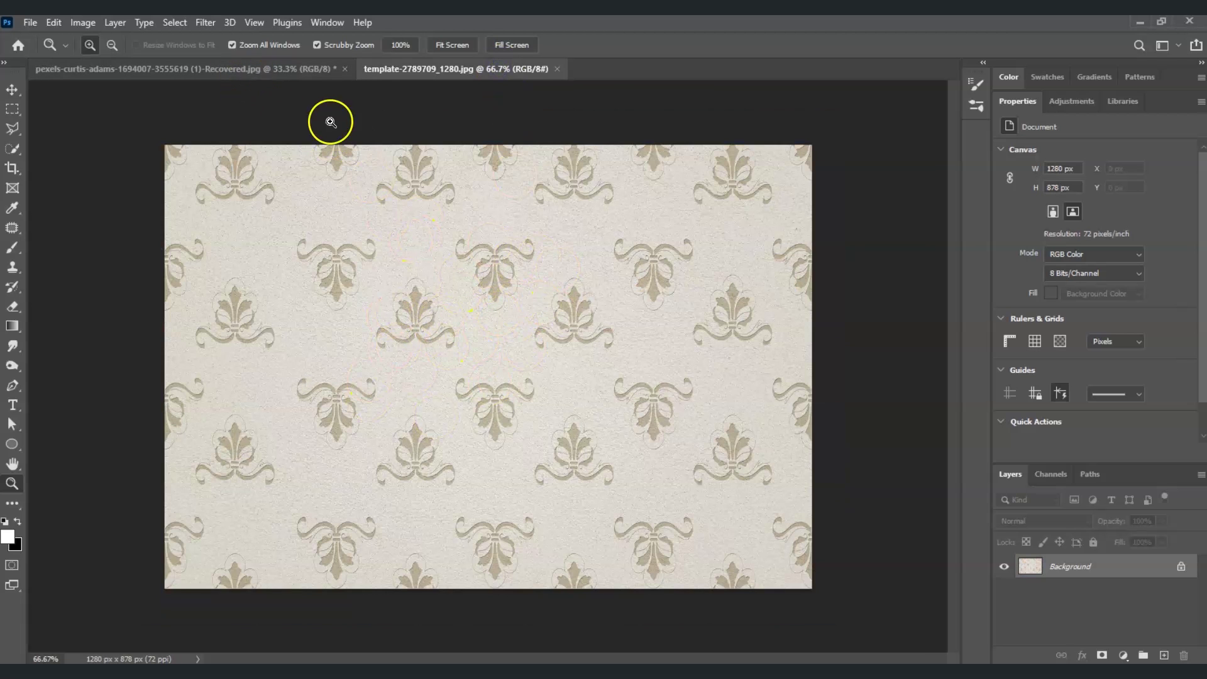
Step: Bring the bedroom photo document to the front, keeping the damask template open alongside
left_click(279, 69)
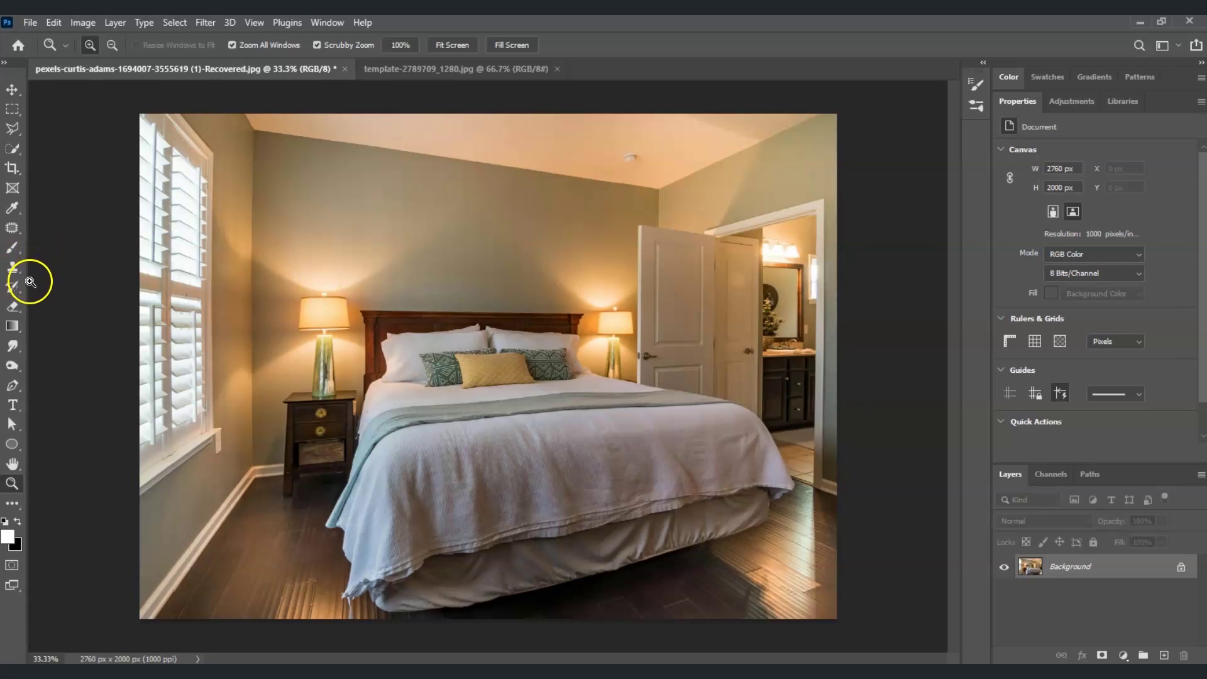
Step: Select the standard Pen Tool set to Path mode
left_click(19, 388)
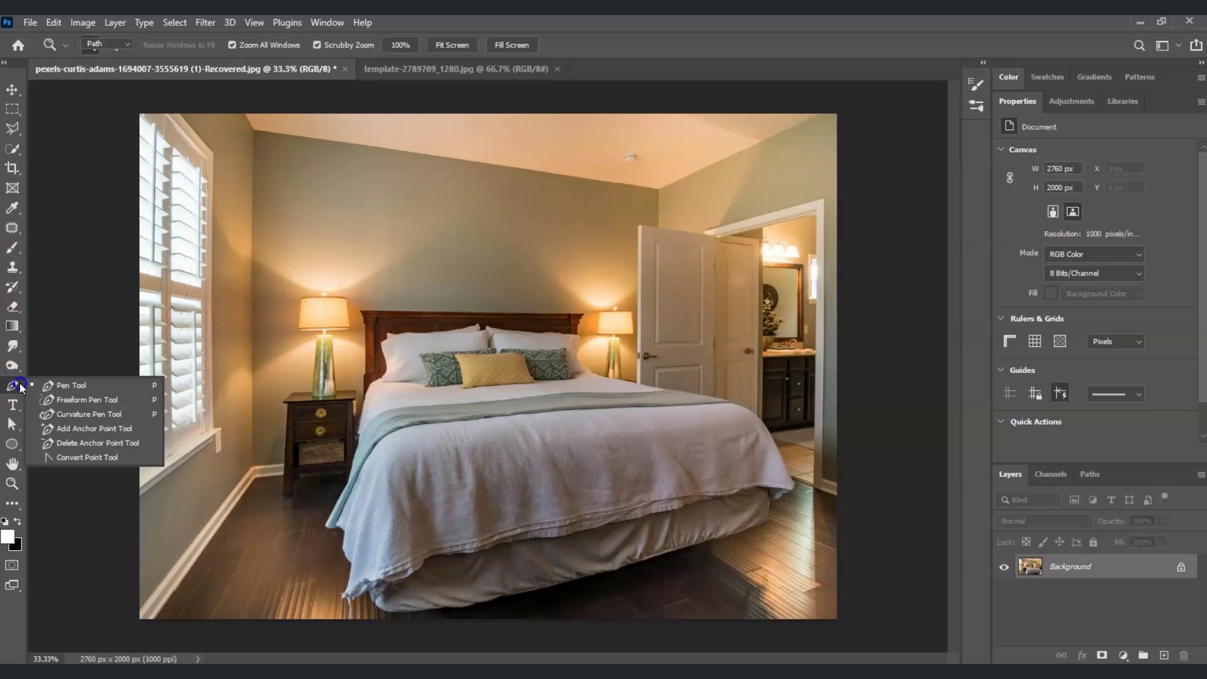
left_click(18, 385)
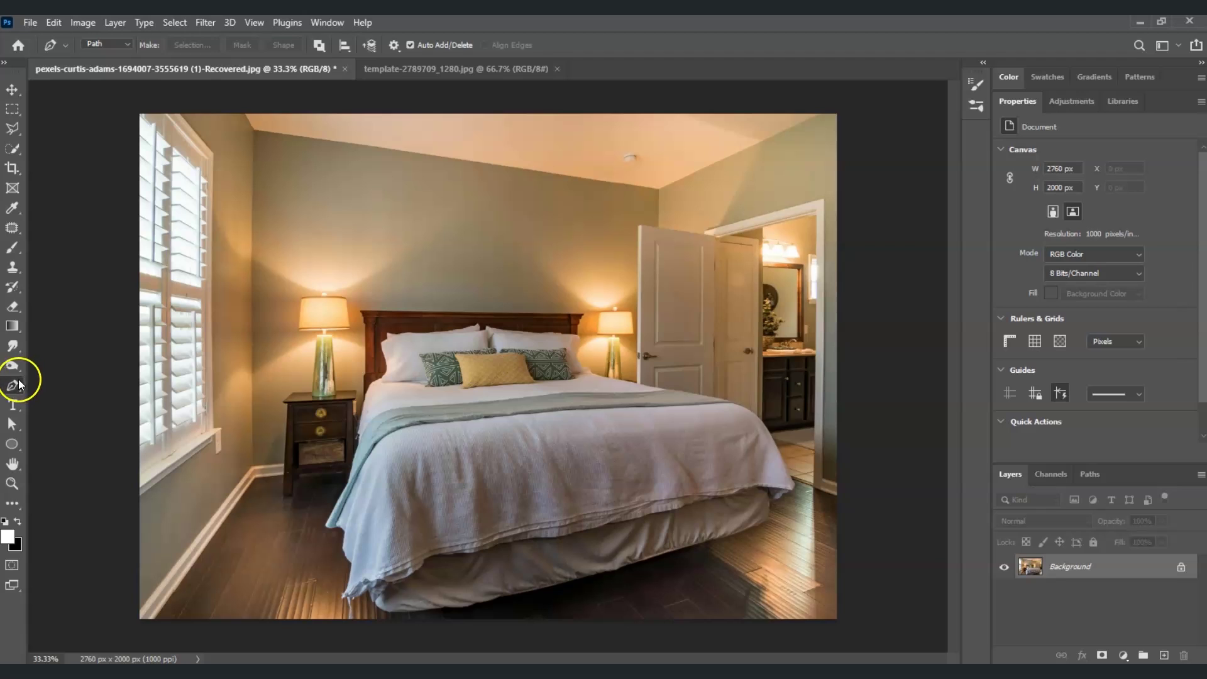
left_click(123, 46)
left_click(128, 64)
Step: Zoom in and trace anchor points along the wall edges, starting at the bottom-left corner, around the lamp shade
left_click(11, 483)
left_click(181, 574)
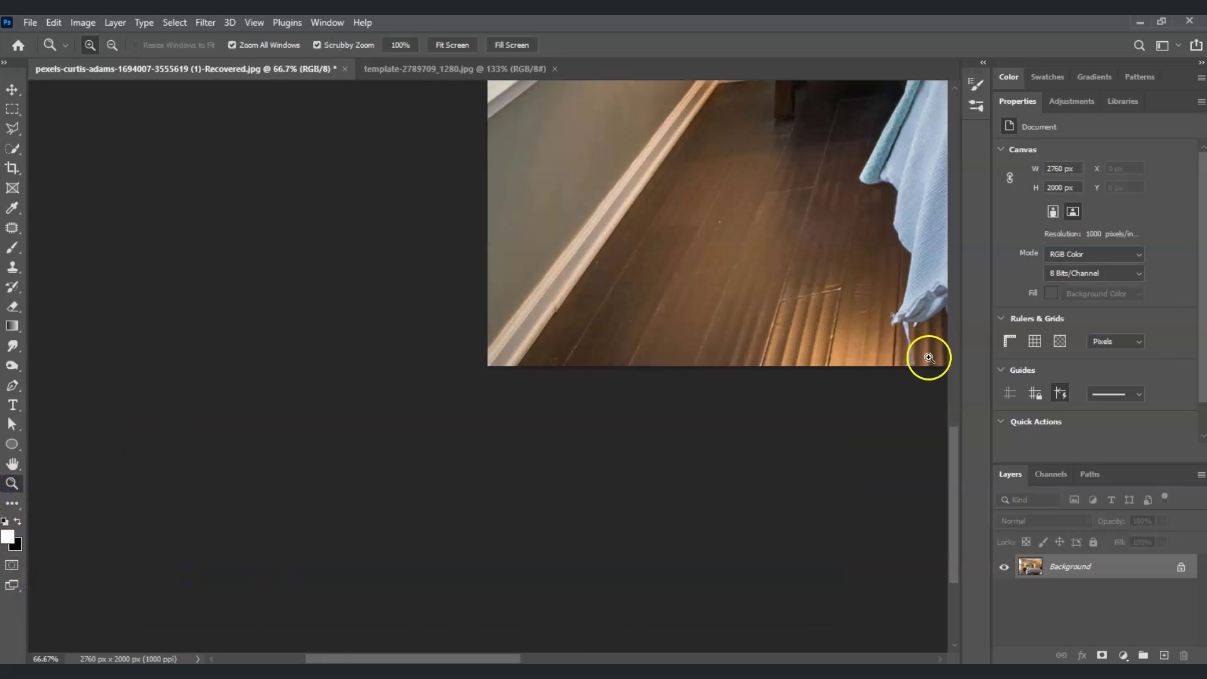
left_click_drag(951, 429, 951, 408)
key("p")
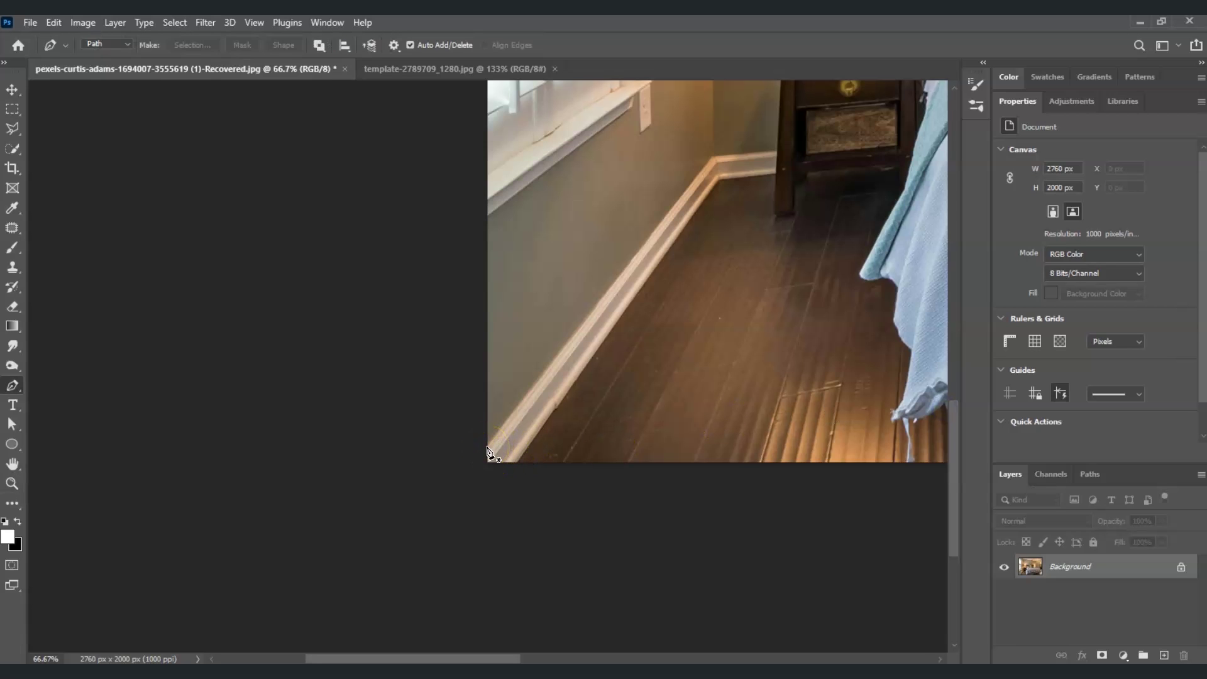
left_click(488, 452)
scroll(714, 157, "up", 3)
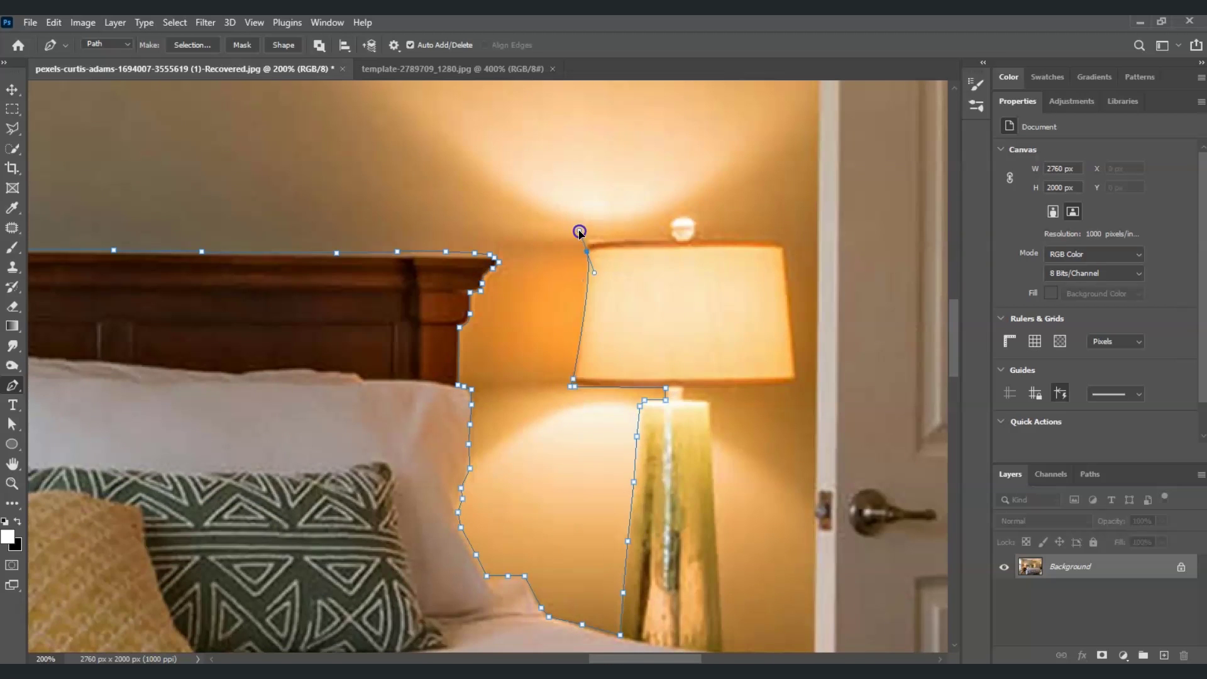
left_click(579, 232)
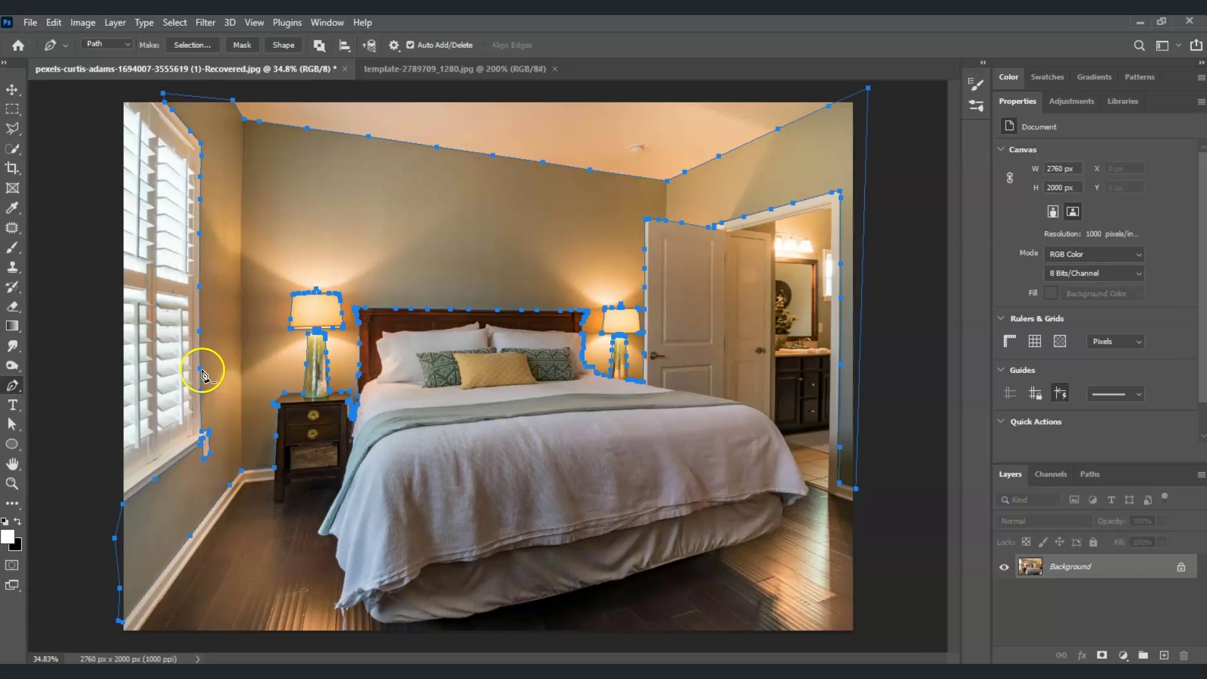
Step: Convert the wall path into a 1 px feathered selection and copy it to Layer 1
right_click(202, 372)
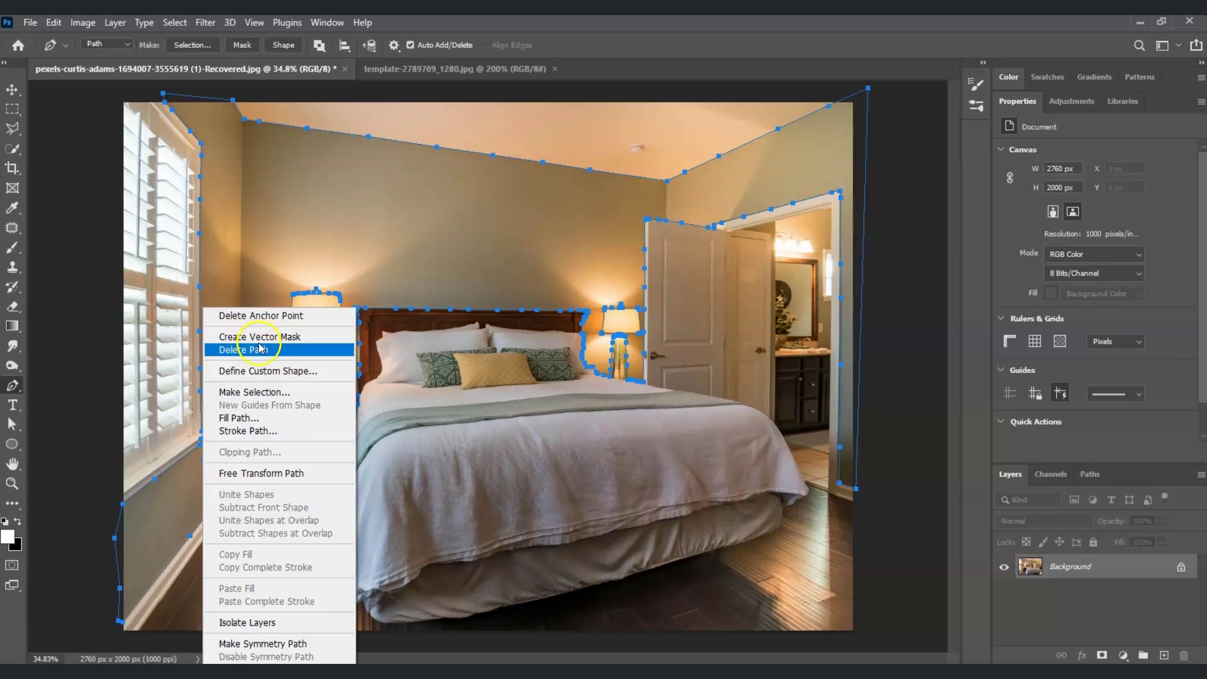
left_click(263, 392)
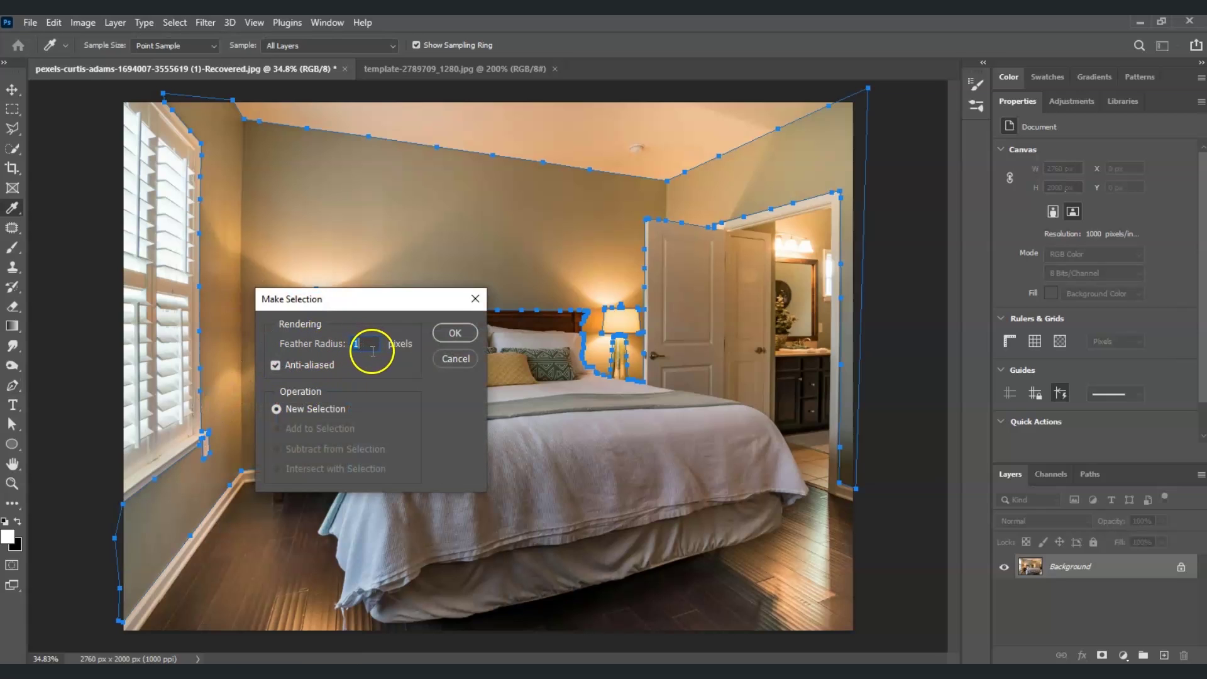
left_click(455, 334)
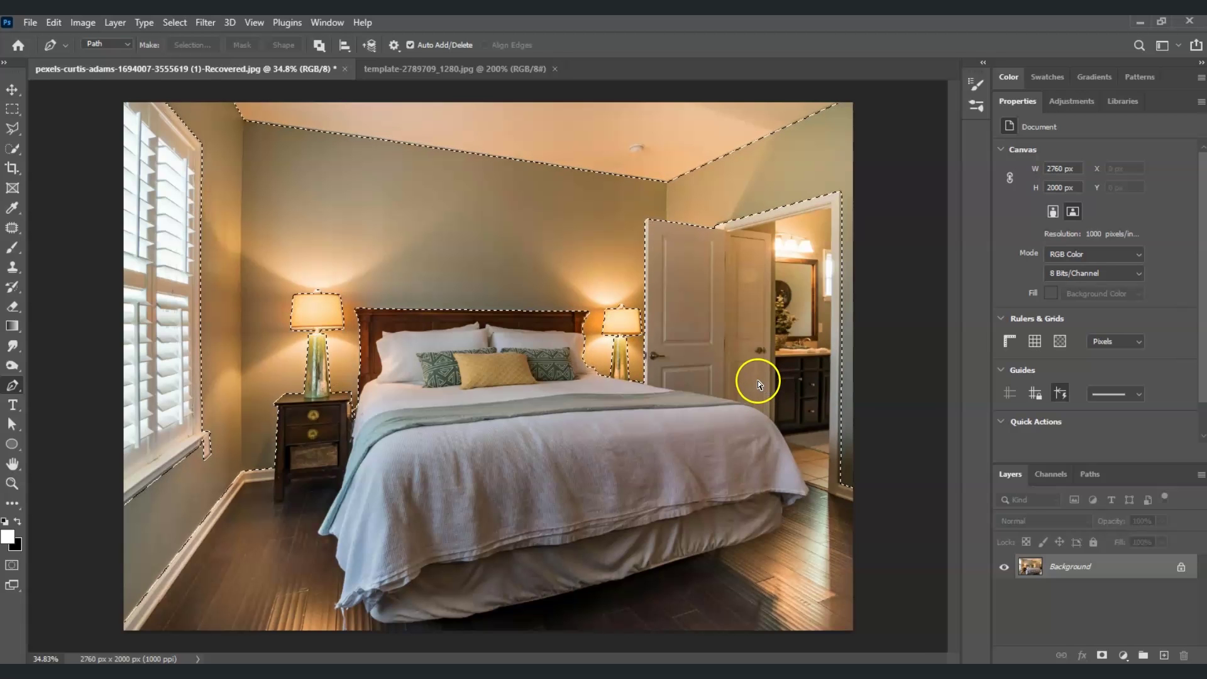
key("ctrl+j")
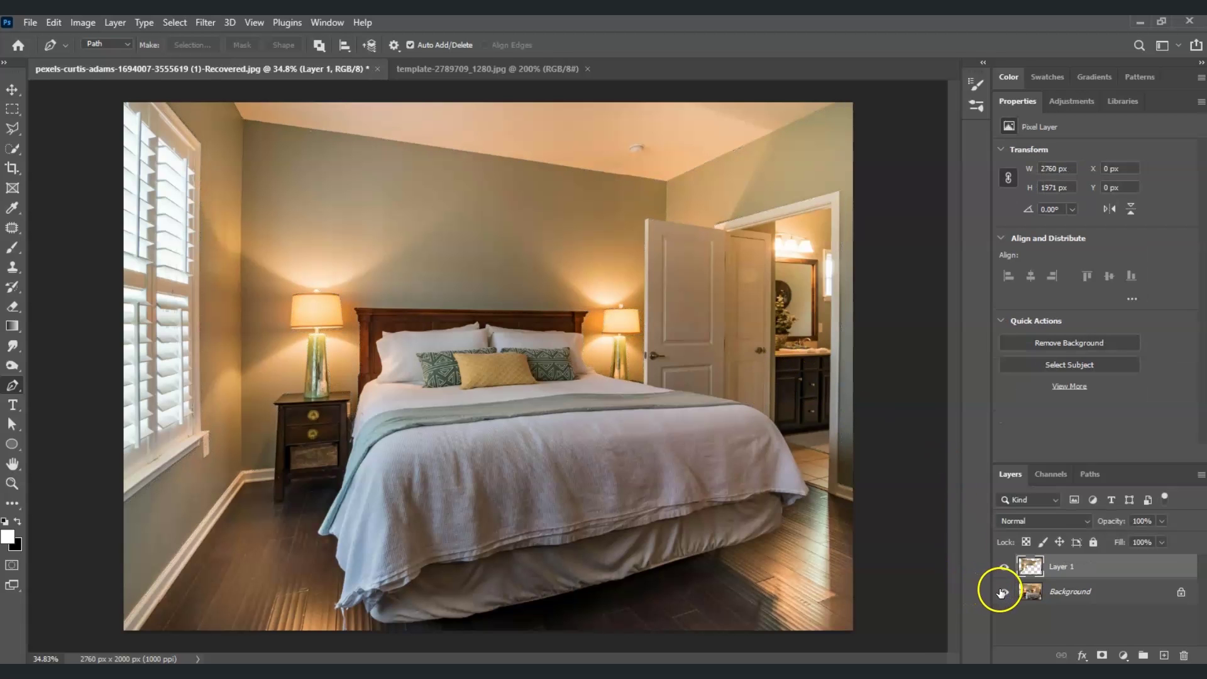
Step: Toggle the Background layer off and on to inspect the walls, then switch to template-2789709_1280.jpg
left_click(1004, 592)
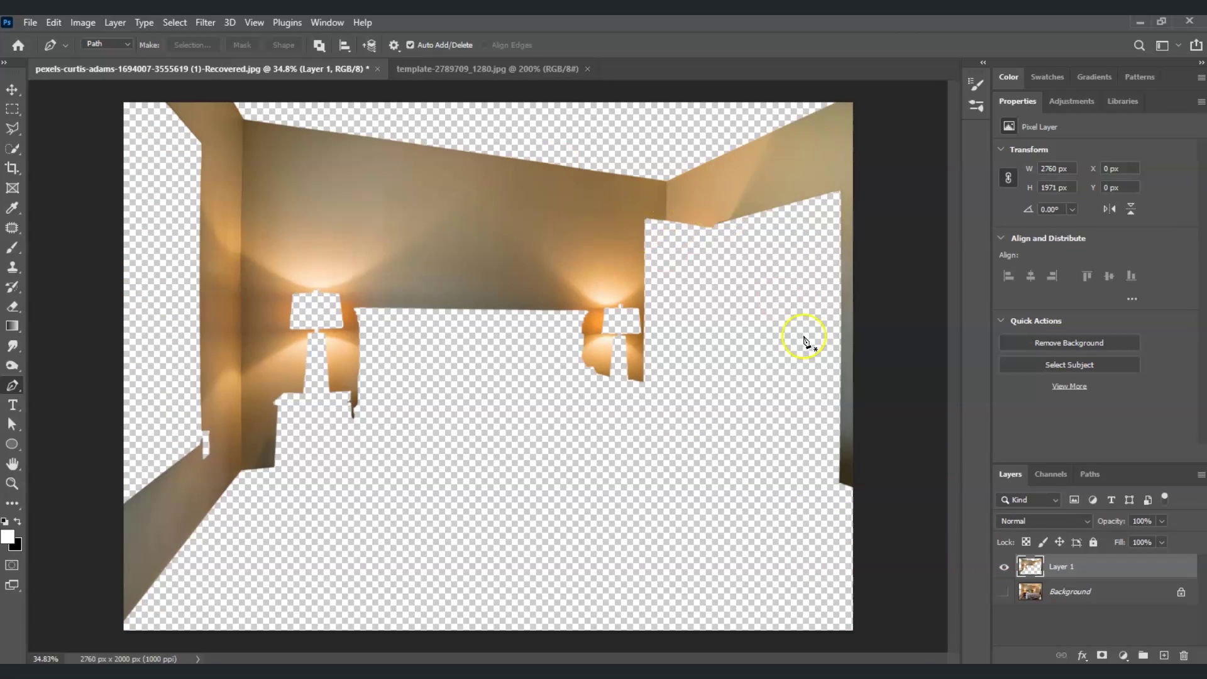
left_click(1004, 591)
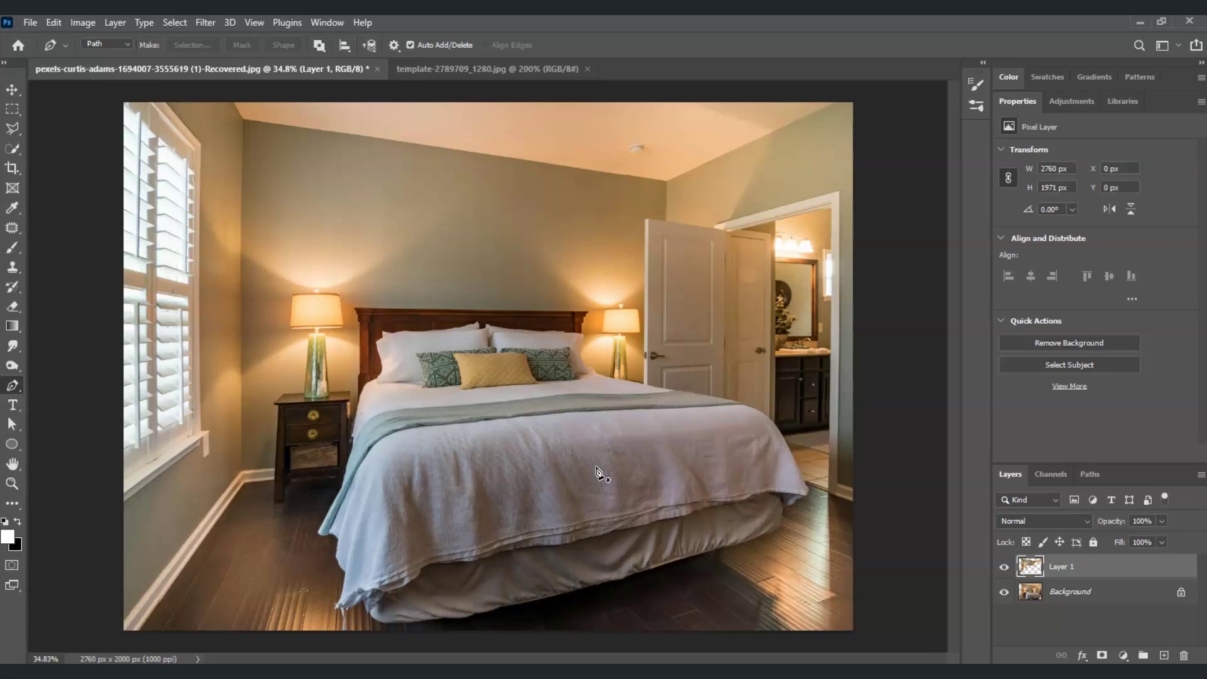
left_click(468, 66)
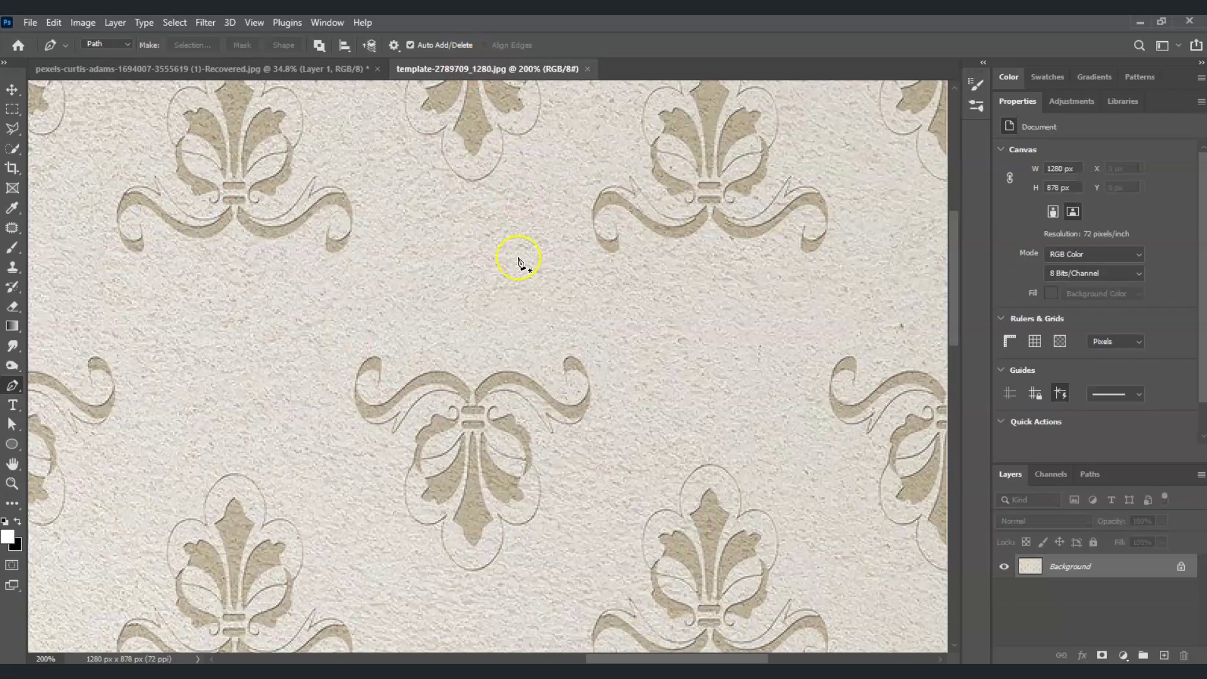
Step: Fit the damask template to the screen without zooming all documents together
left_click(12, 484)
left_click(452, 45)
left_click(232, 45)
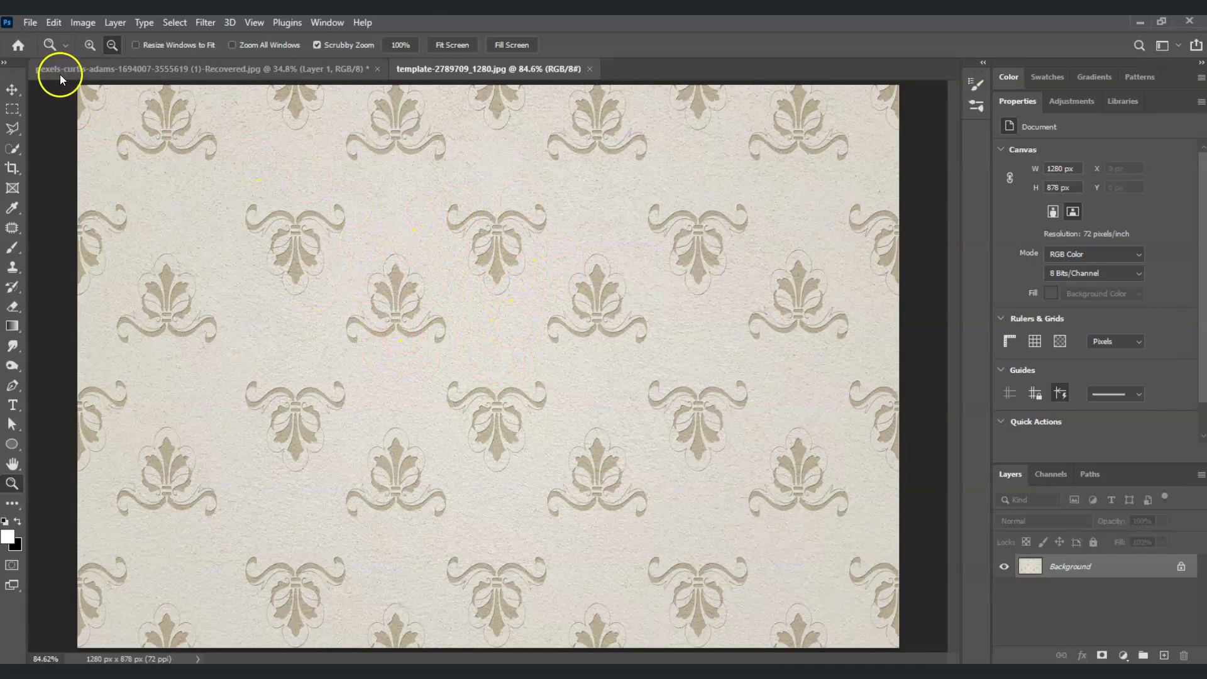
Step: Define the damask template as a pattern named 'wallpaper'
left_click(52, 23)
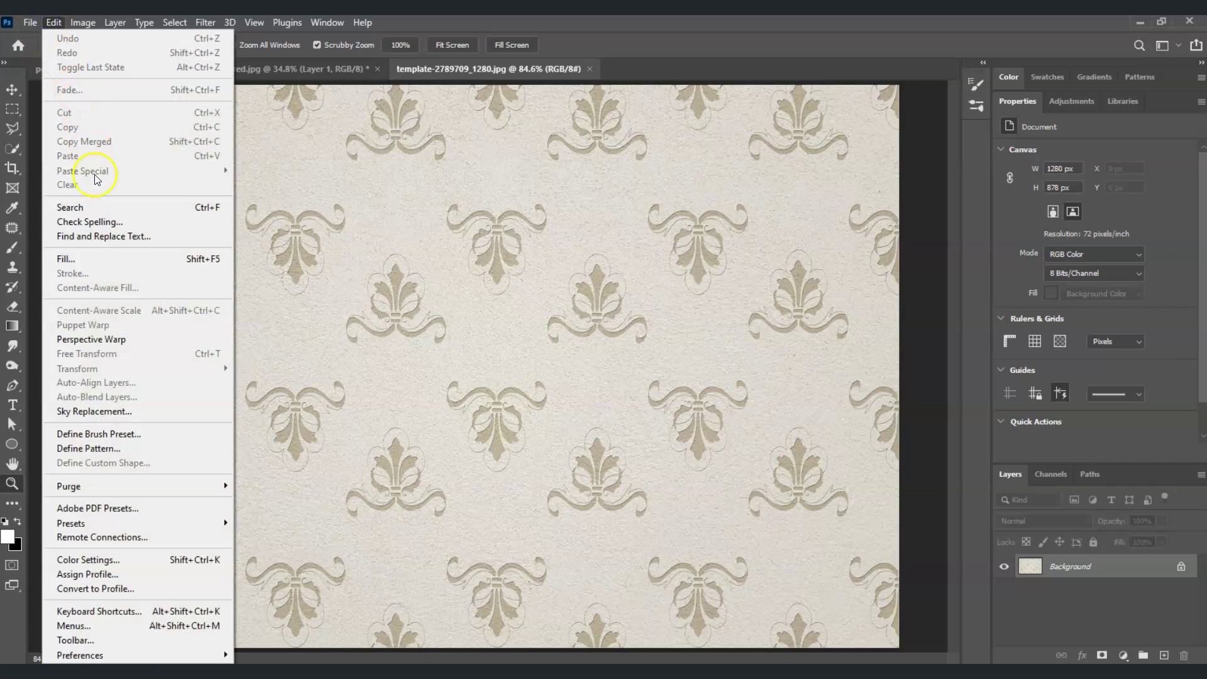
left_click(116, 448)
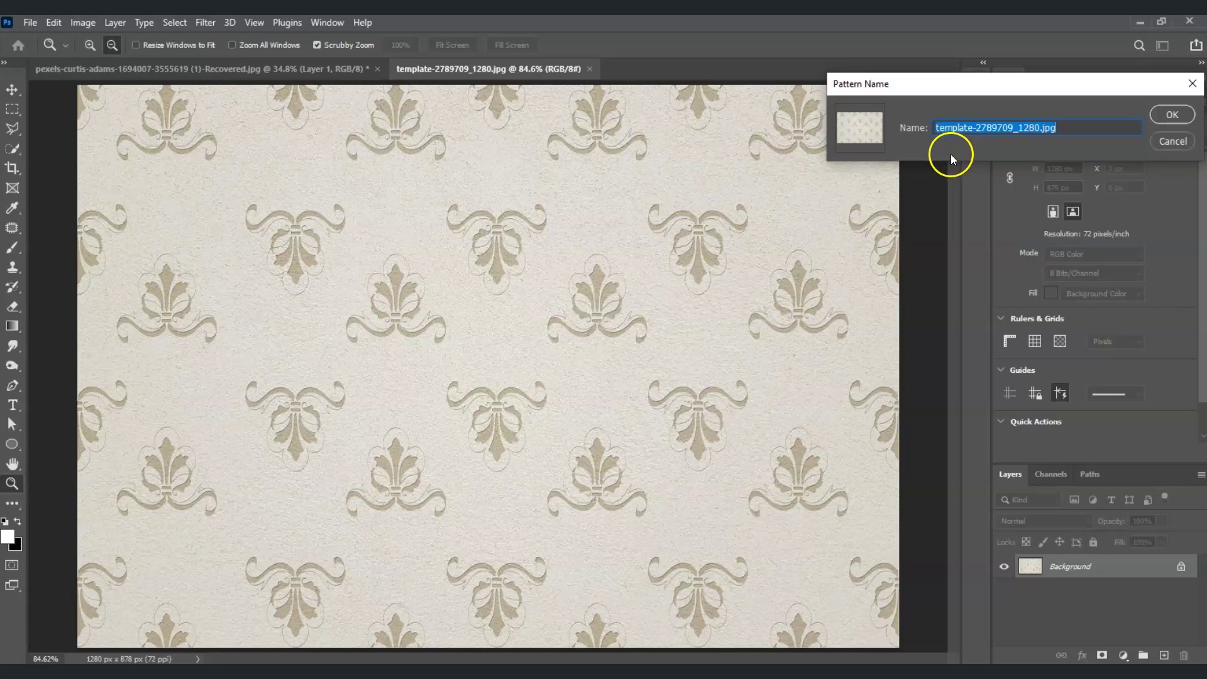
type("wallpaper")
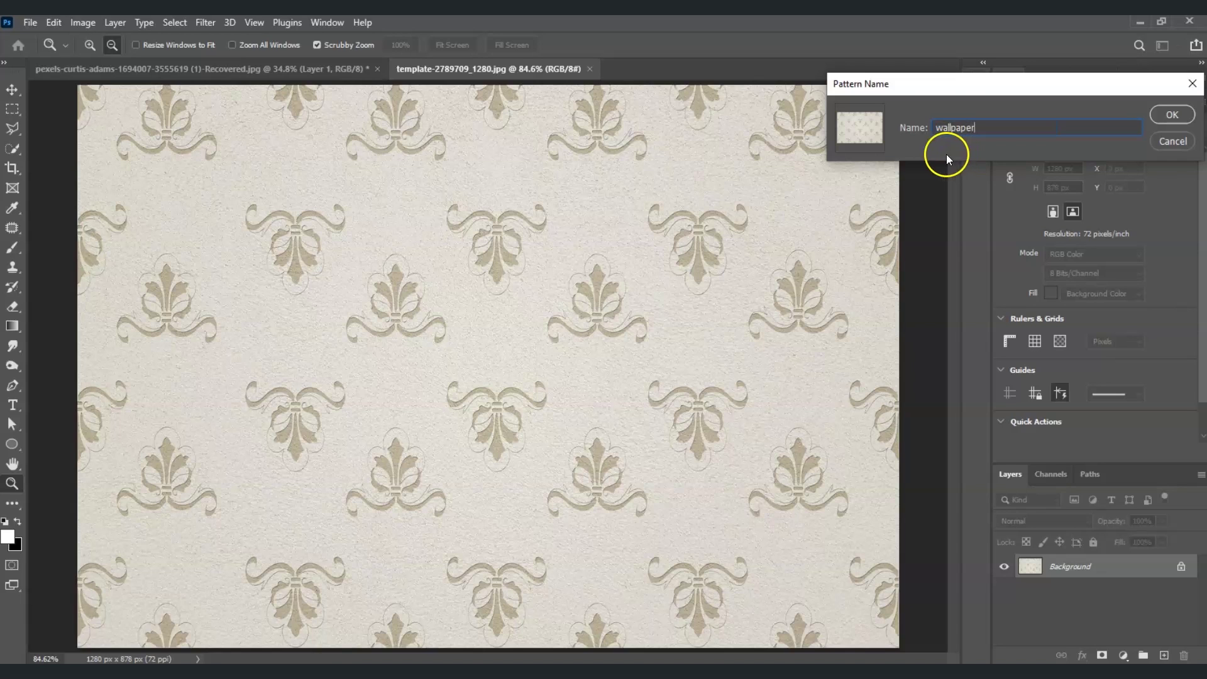
left_click_drag(1011, 83, 593, 208)
left_click(738, 253)
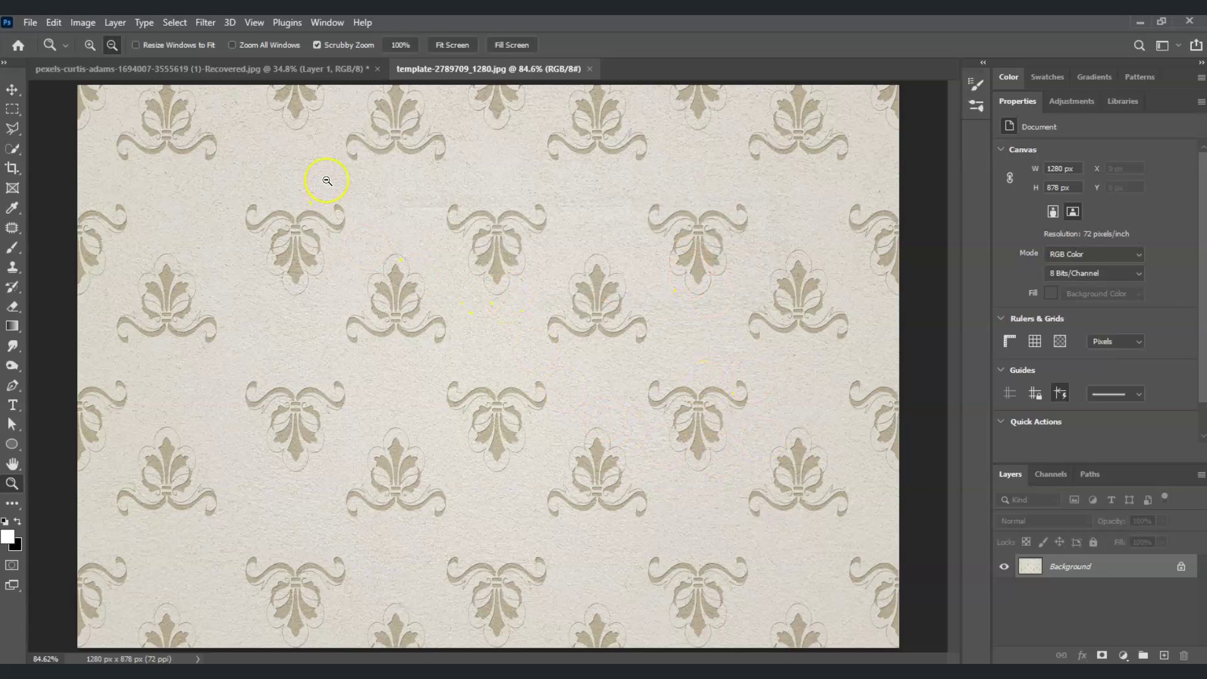
left_click(31, 23)
Step: Create a new white document, 2000 × 500 px at 380 pixels/inch
left_click(32, 23)
left_click(31, 23)
left_click(40, 39)
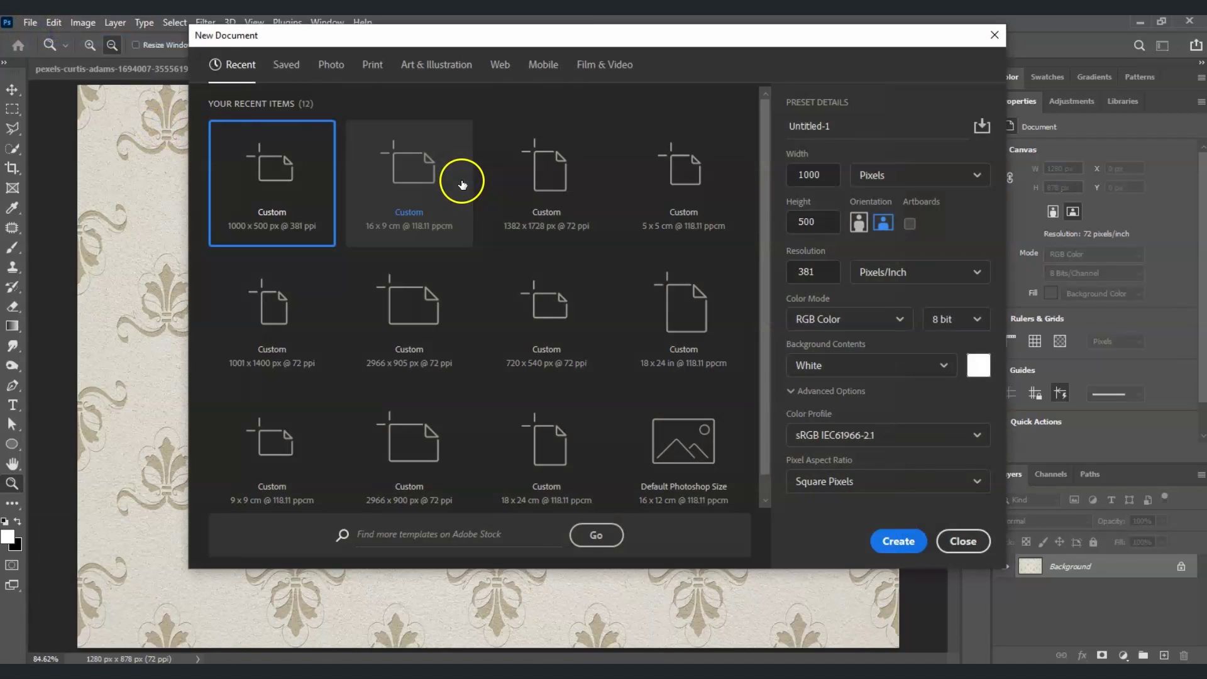
left_click(824, 175)
type("2000")
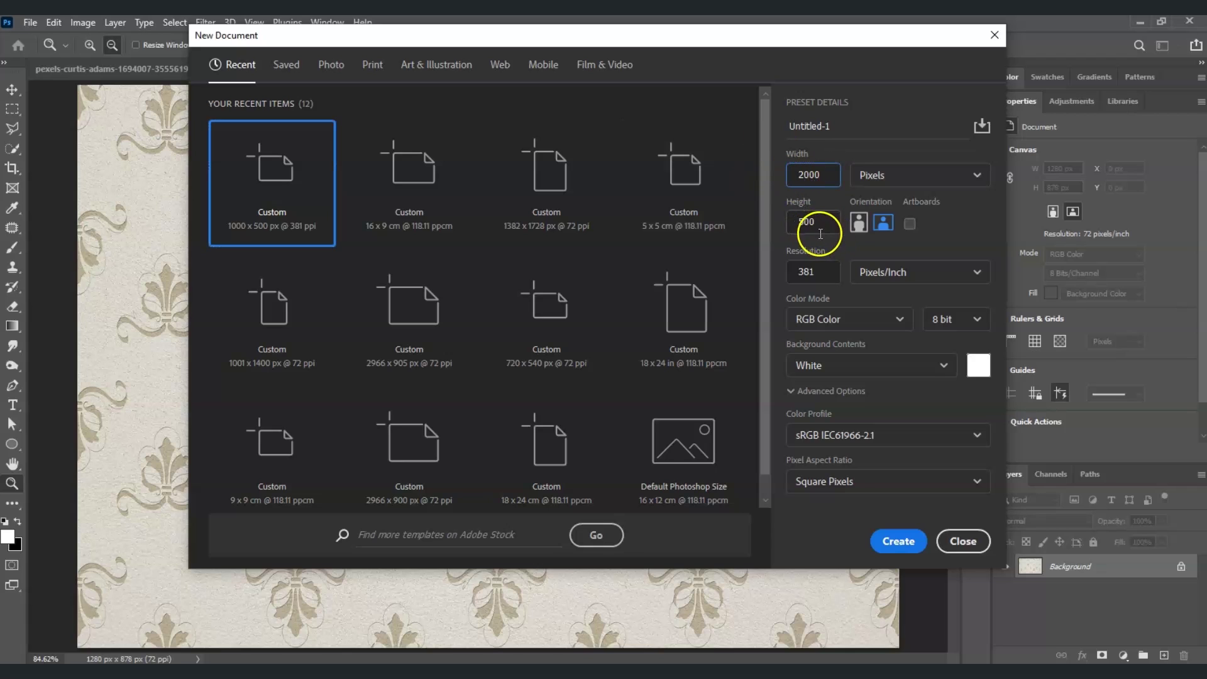
left_click_drag(824, 275, 788, 274)
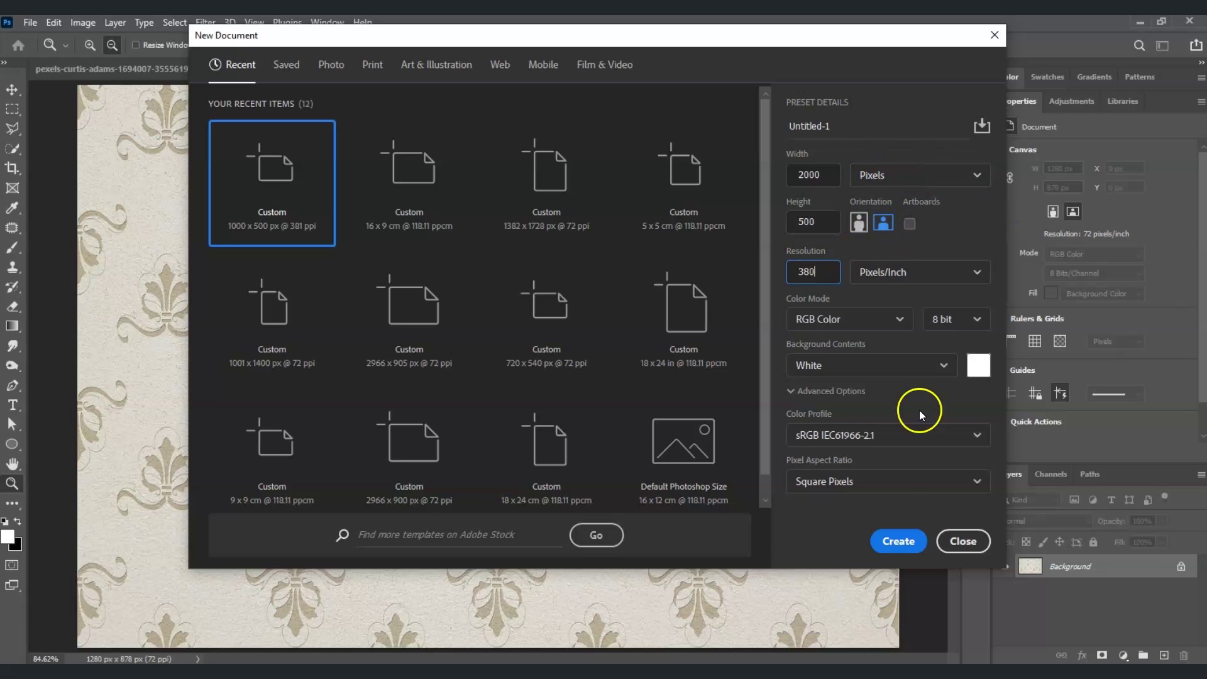
left_click(914, 548)
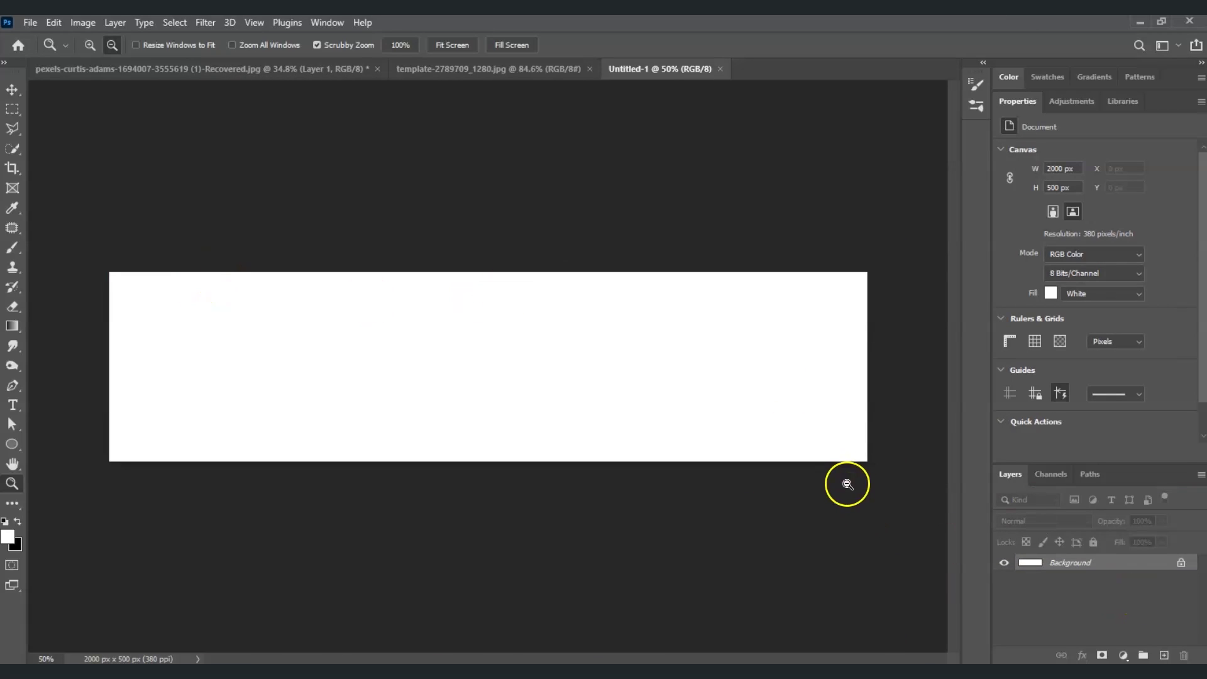
Step: Add a Pattern Fill layer using the beige damask pattern
left_click(1031, 523)
left_click(1125, 656)
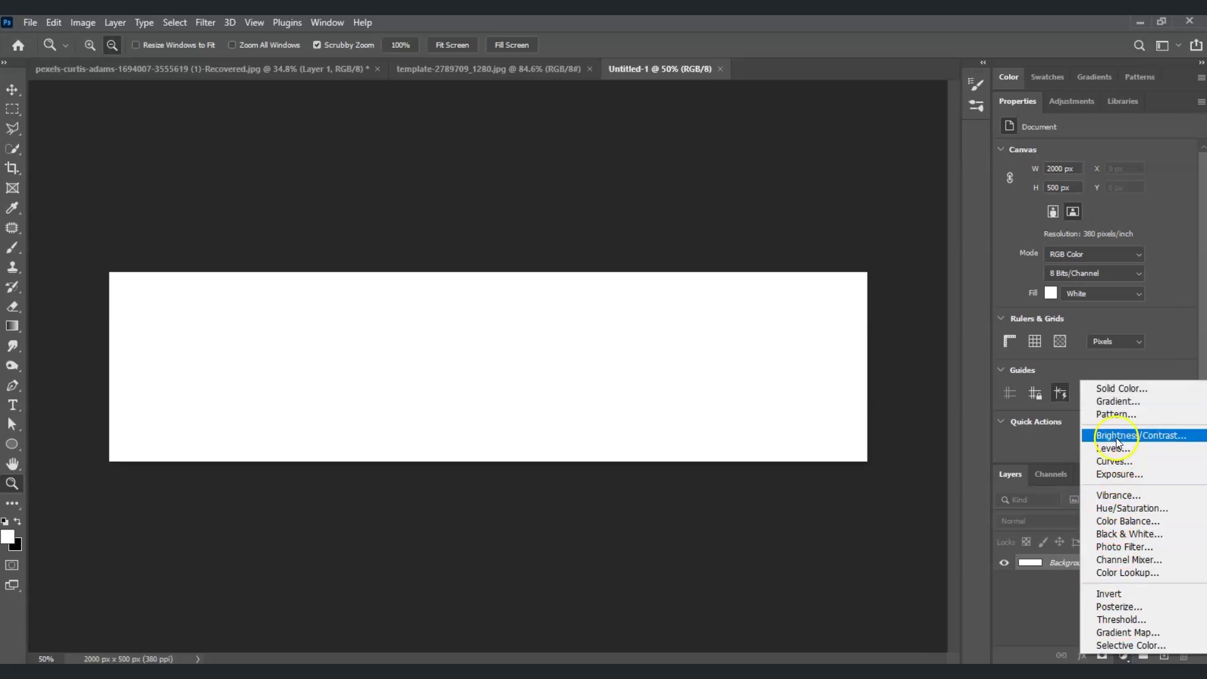
left_click(1115, 414)
left_click_drag(989, 66, 717, 226)
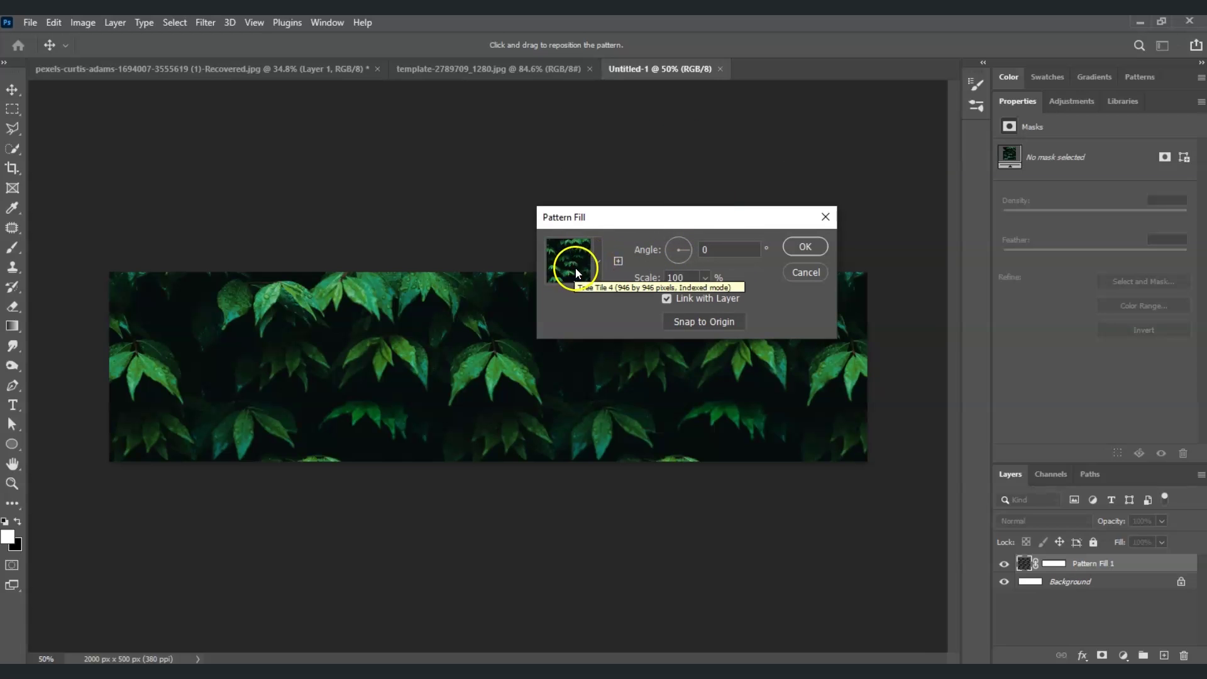
left_click(597, 267)
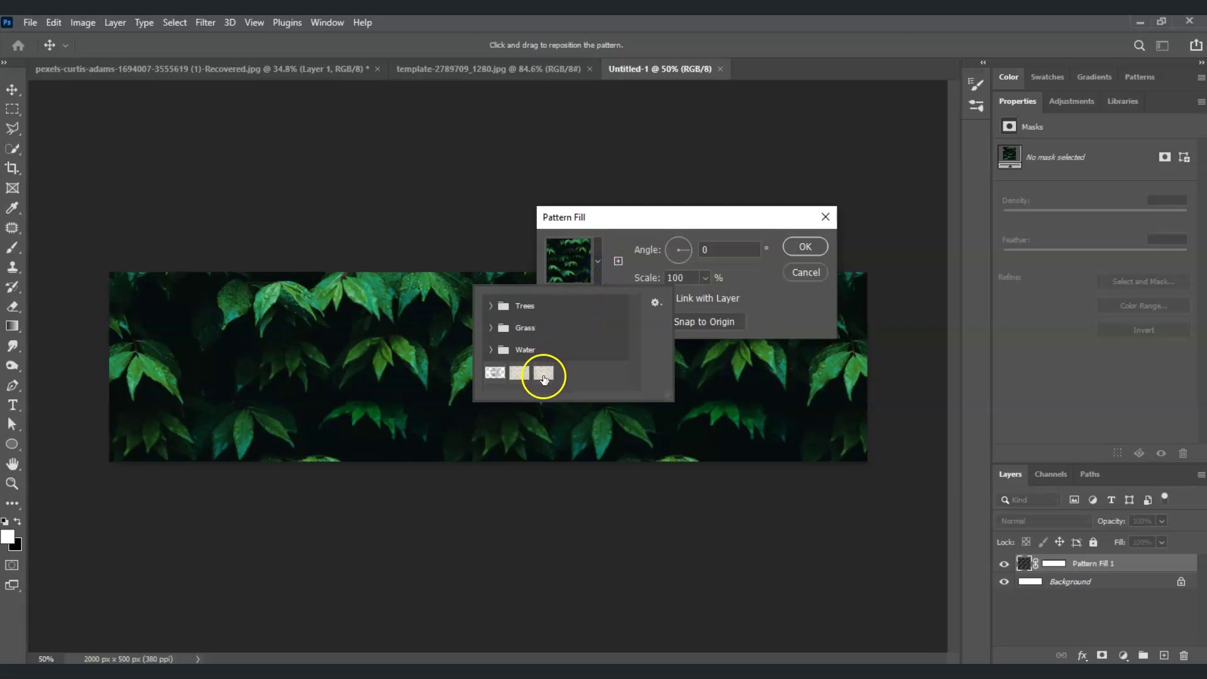
left_click(547, 374)
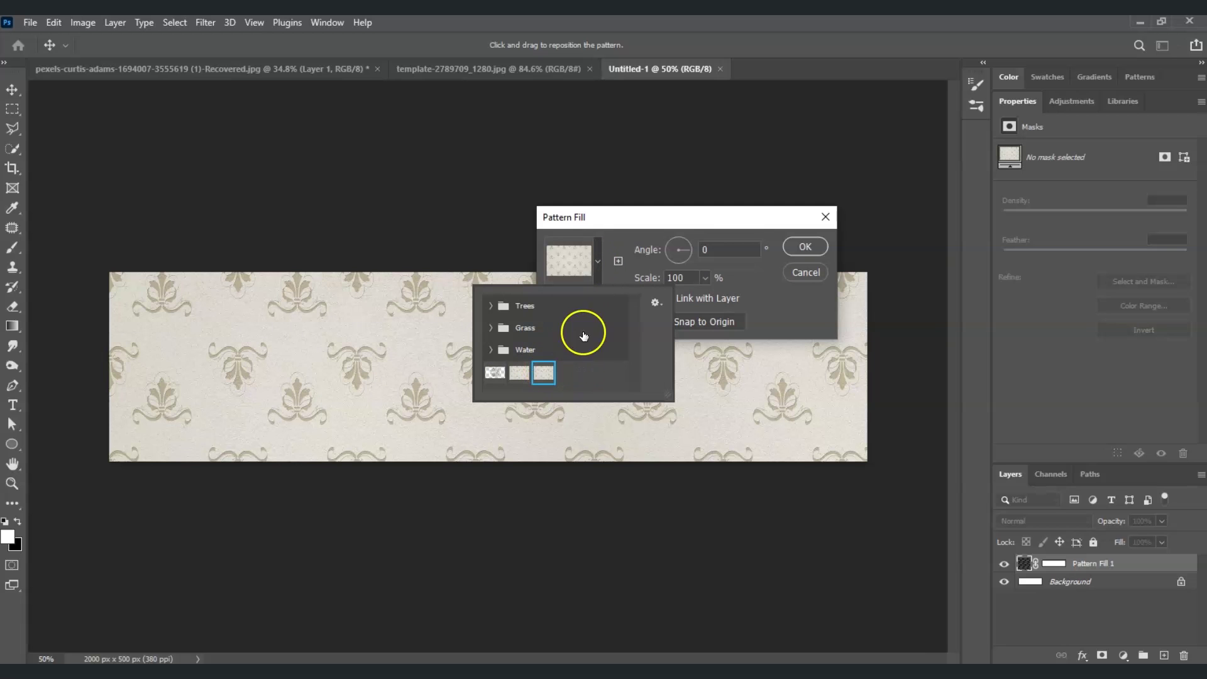
left_click(663, 230)
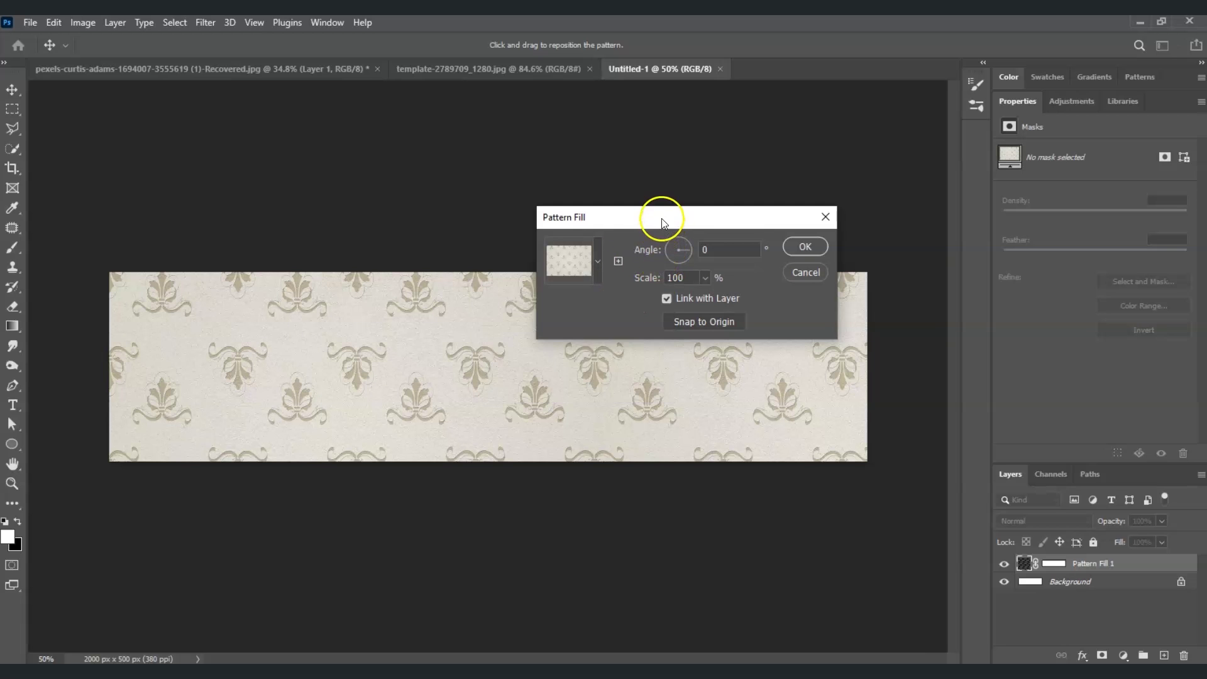
Step: Set the pattern scale to 30% and commit Pattern Fill 1
double_click(686, 278)
type("30")
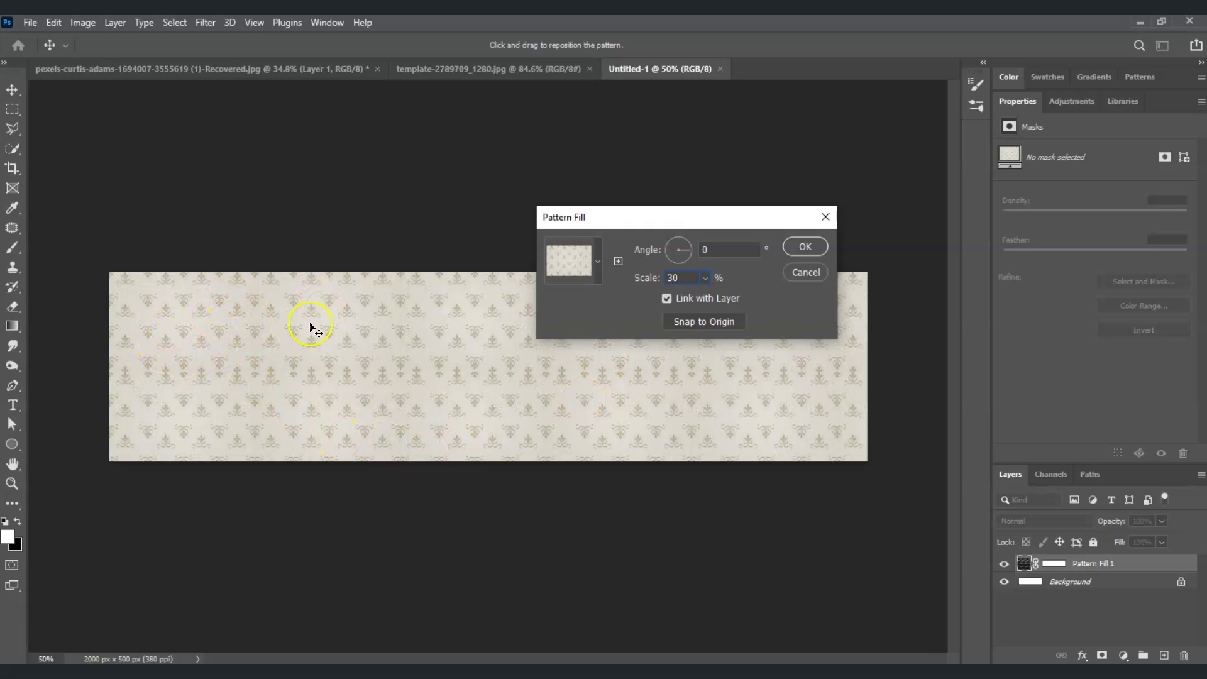
left_click_drag(620, 217, 688, 171)
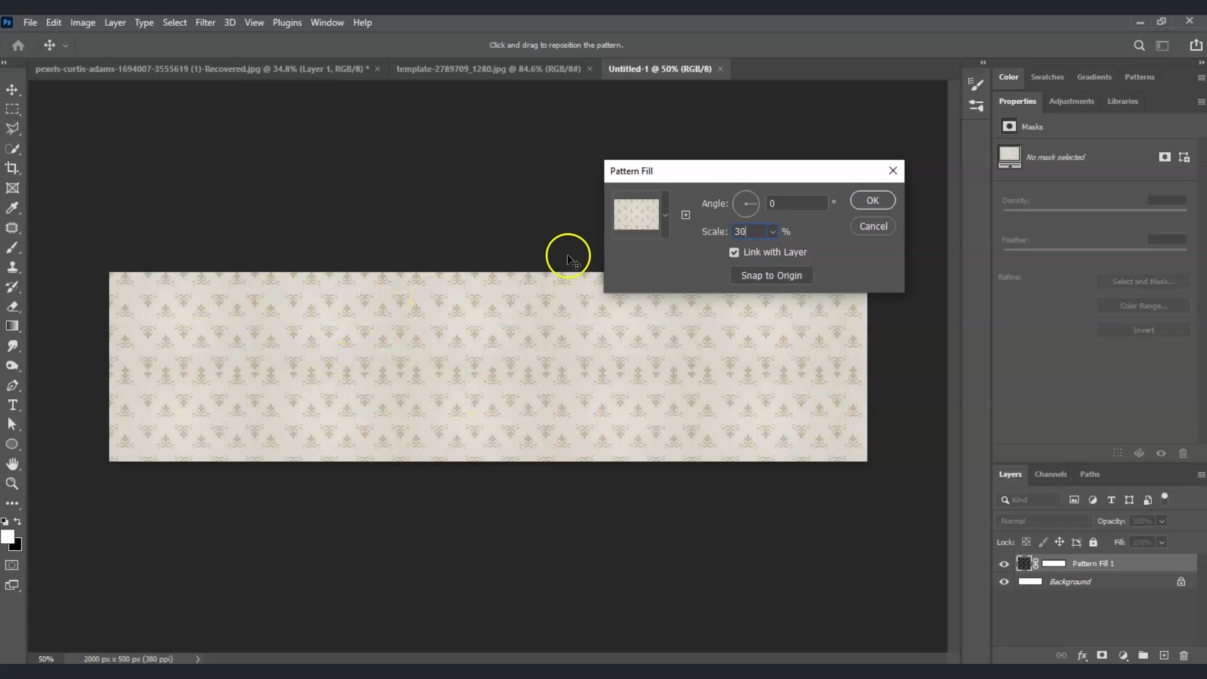
left_click(873, 200)
key("z")
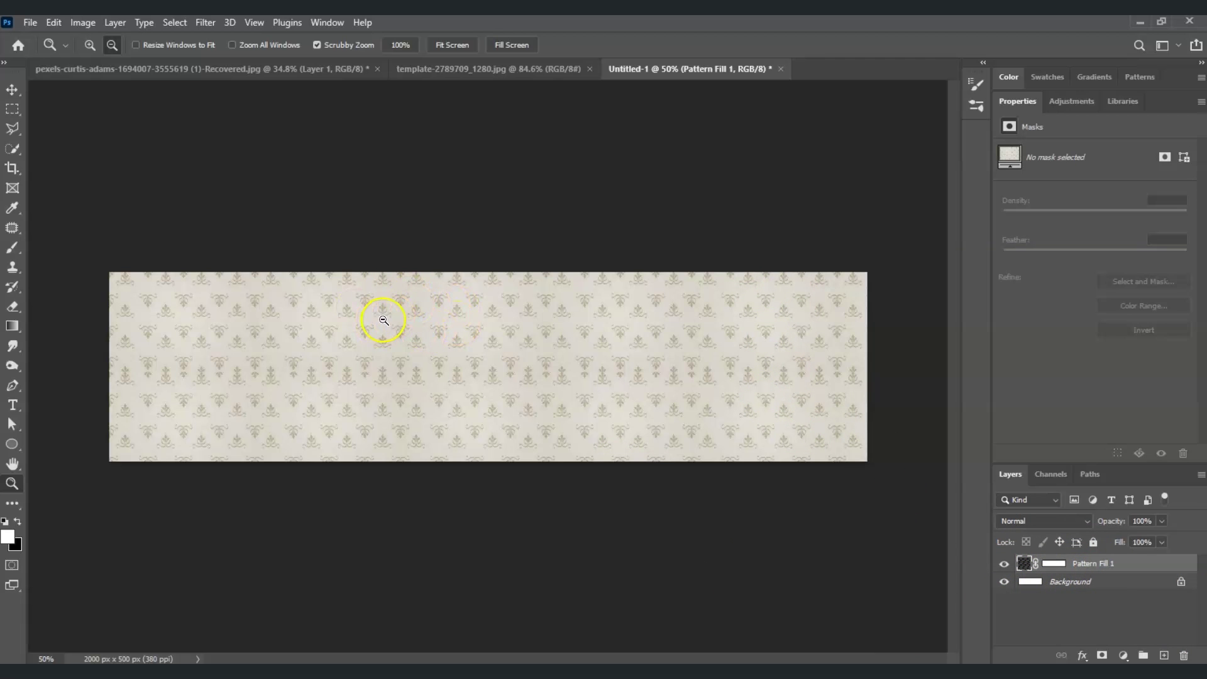
Step: Rasterize Pattern Fill 1, select its full area, and return to the bedroom photo
right_click(1090, 567)
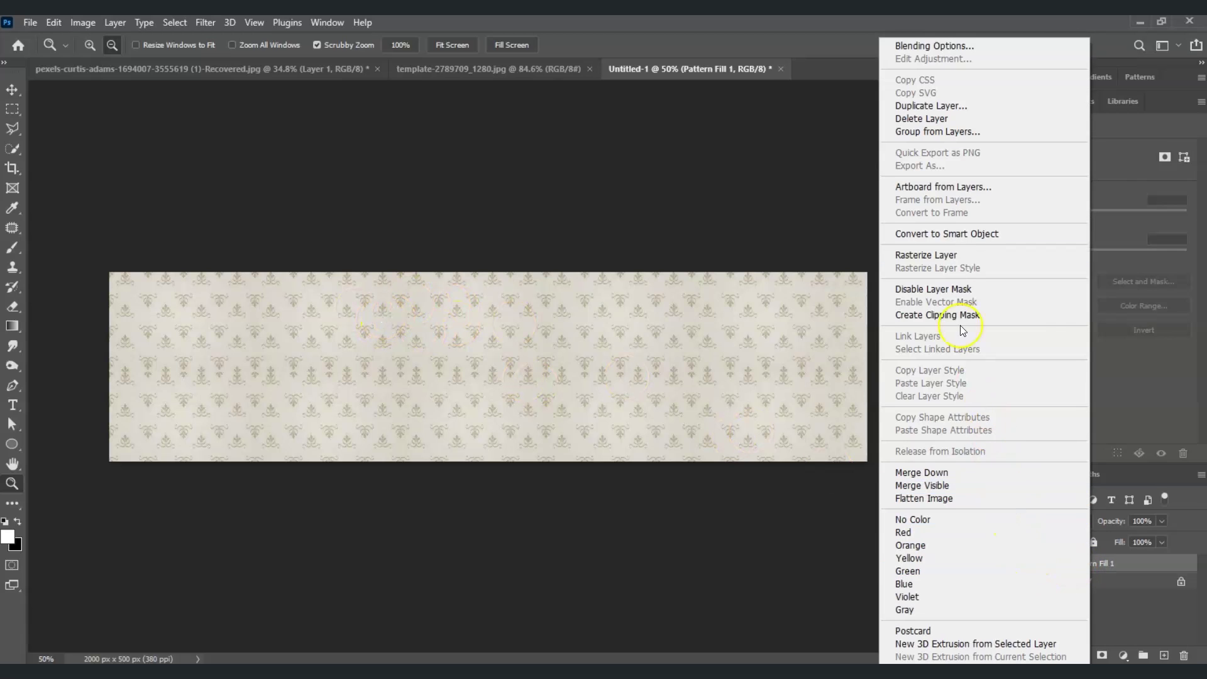
left_click(931, 255)
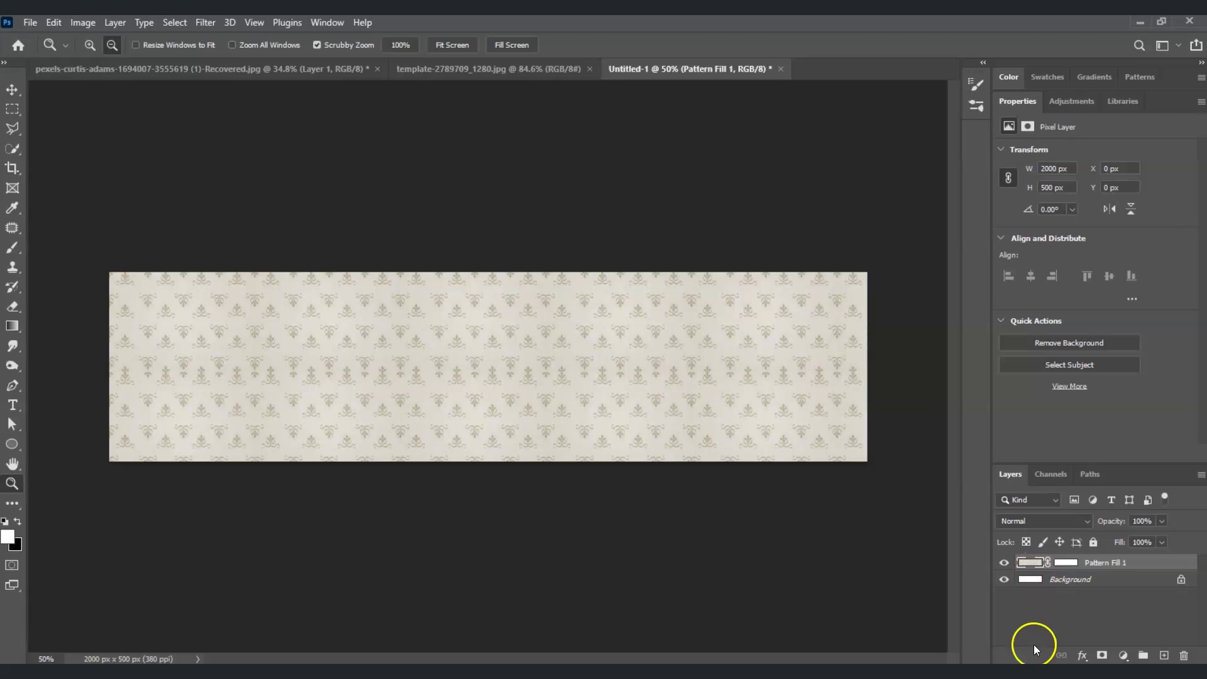
left_click_drag(1056, 585, 1033, 568)
left_click(1033, 566, "ctrl")
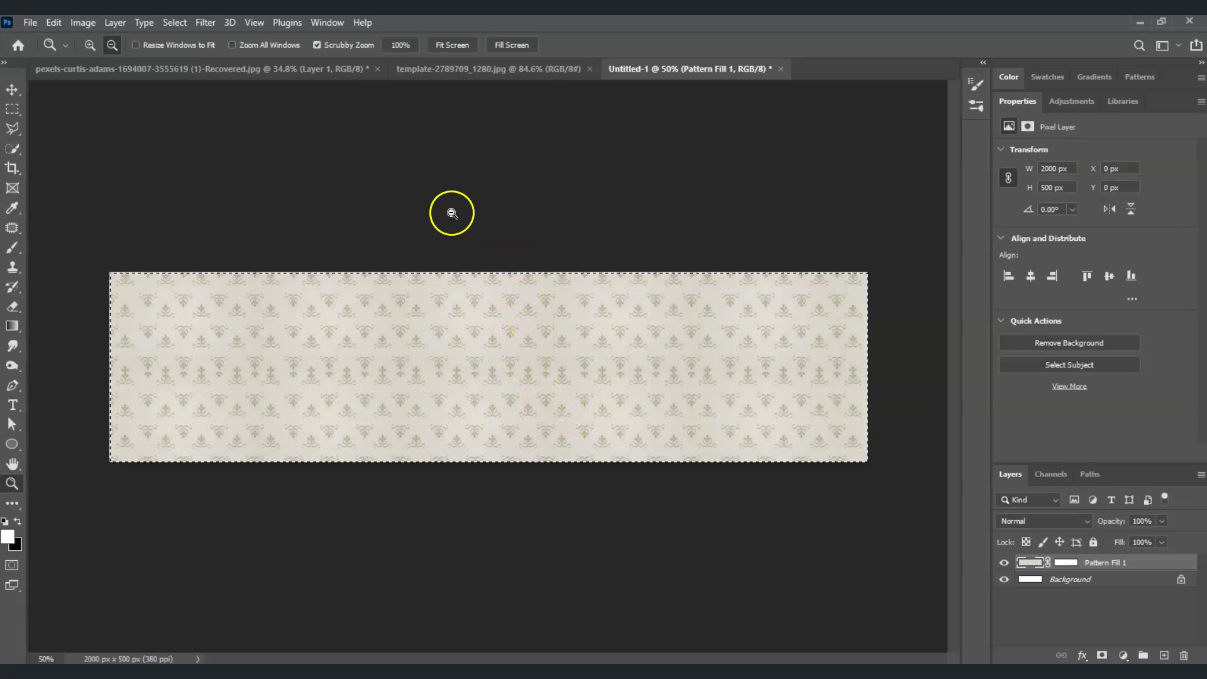
left_click(228, 70)
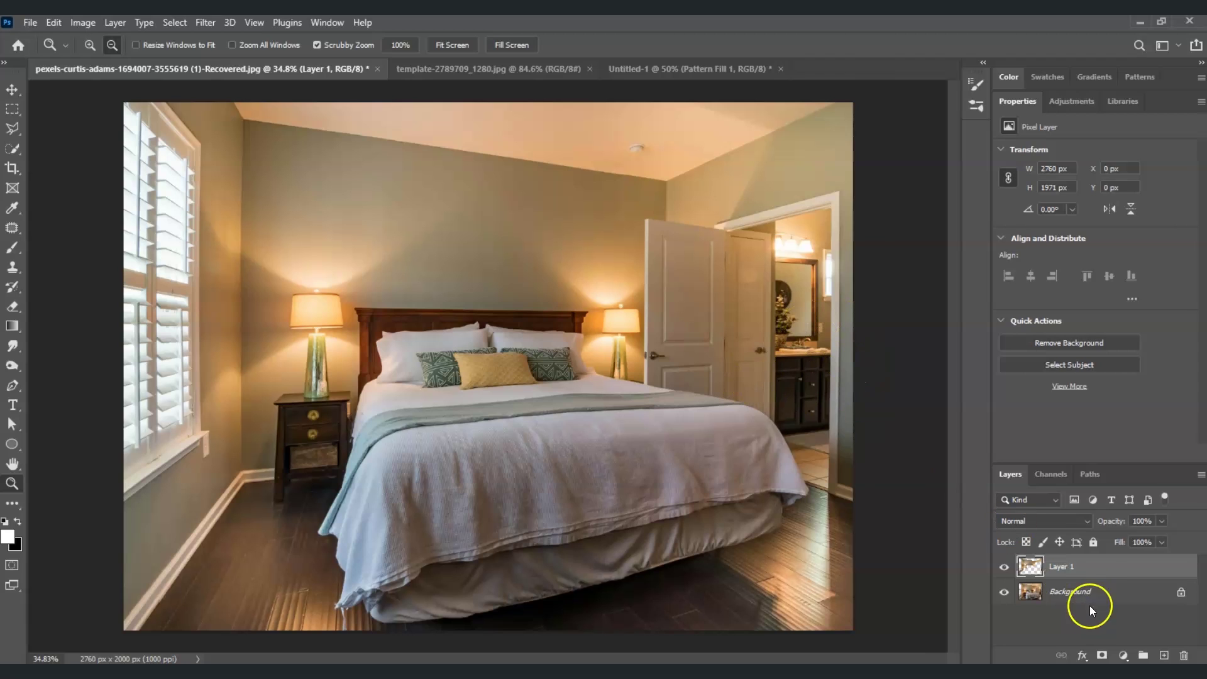
Step: Hide Layer 1 and add a new empty layer named 'wallpaper' above it
left_click(1005, 569)
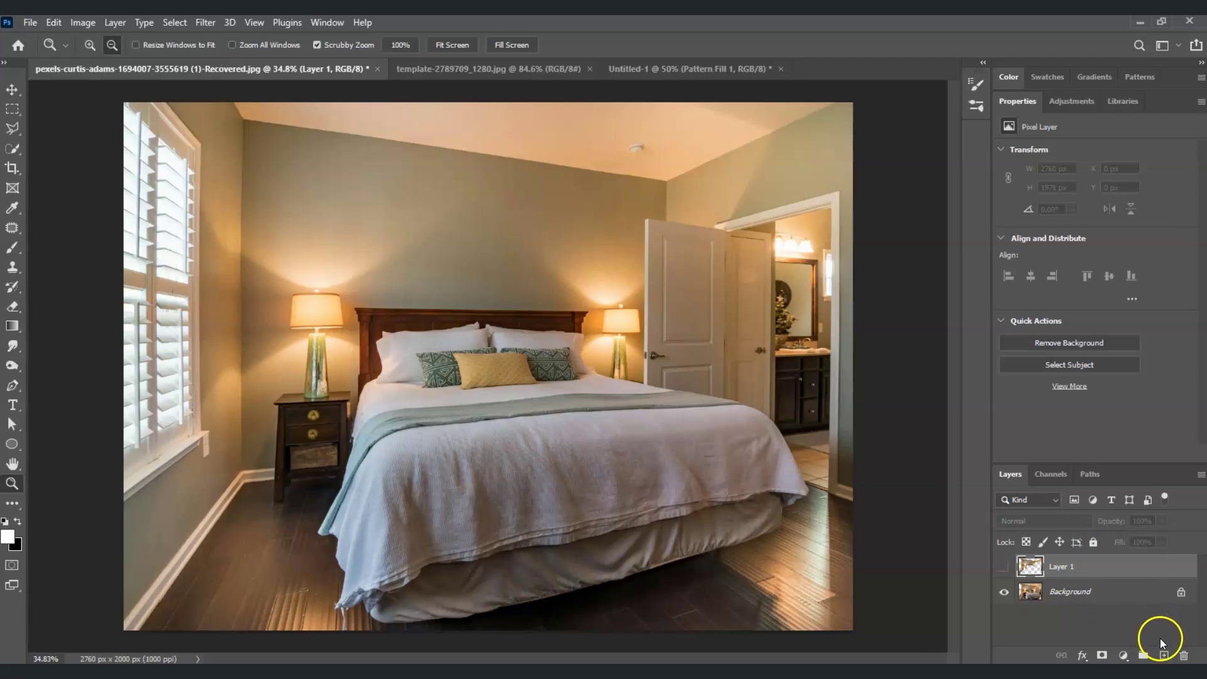
left_click(1159, 657)
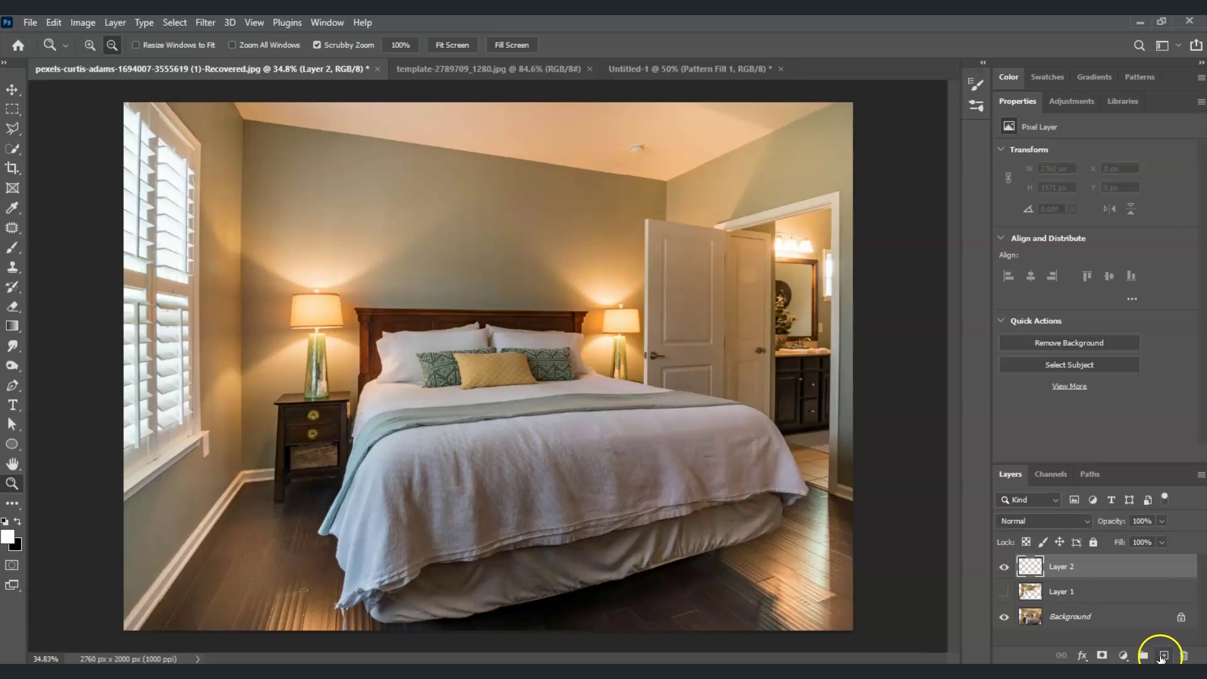
double_click(1060, 567)
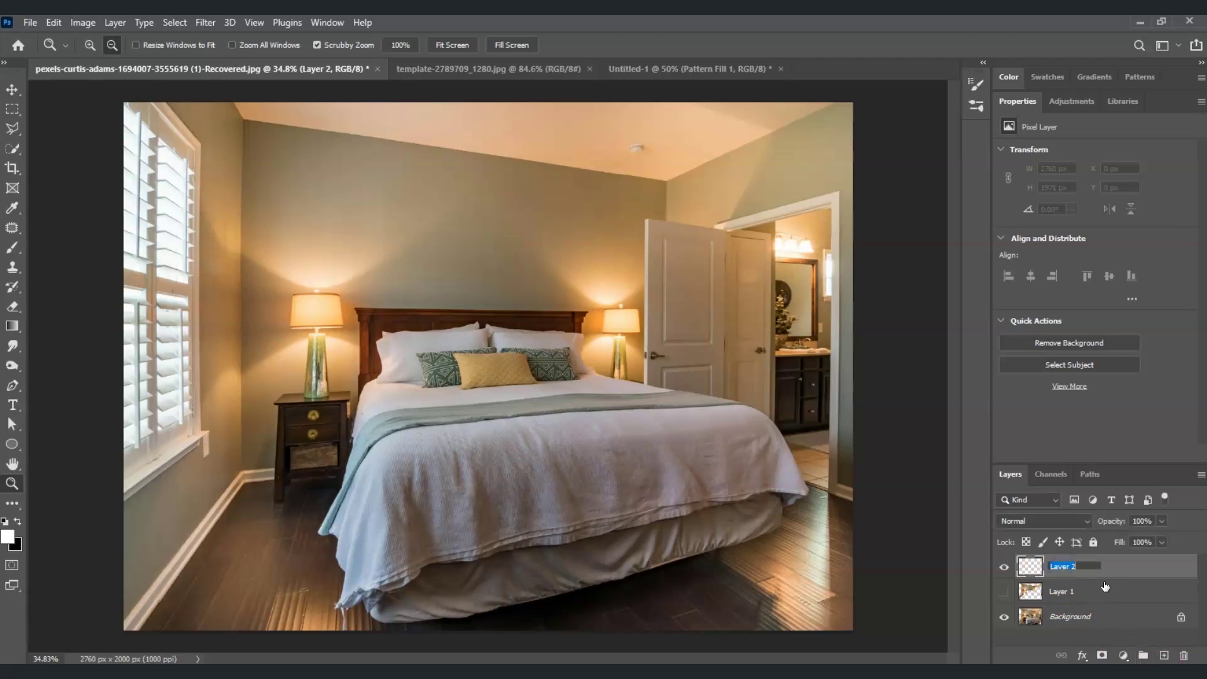
left_click(1094, 631)
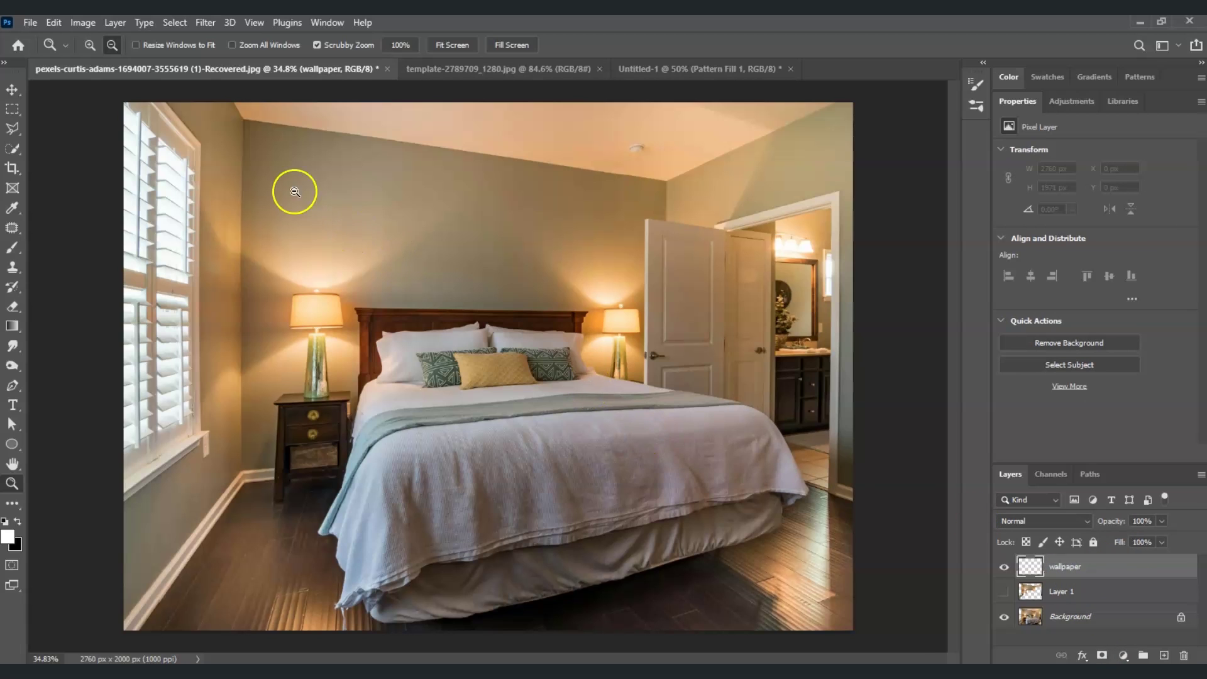
left_click(206, 22)
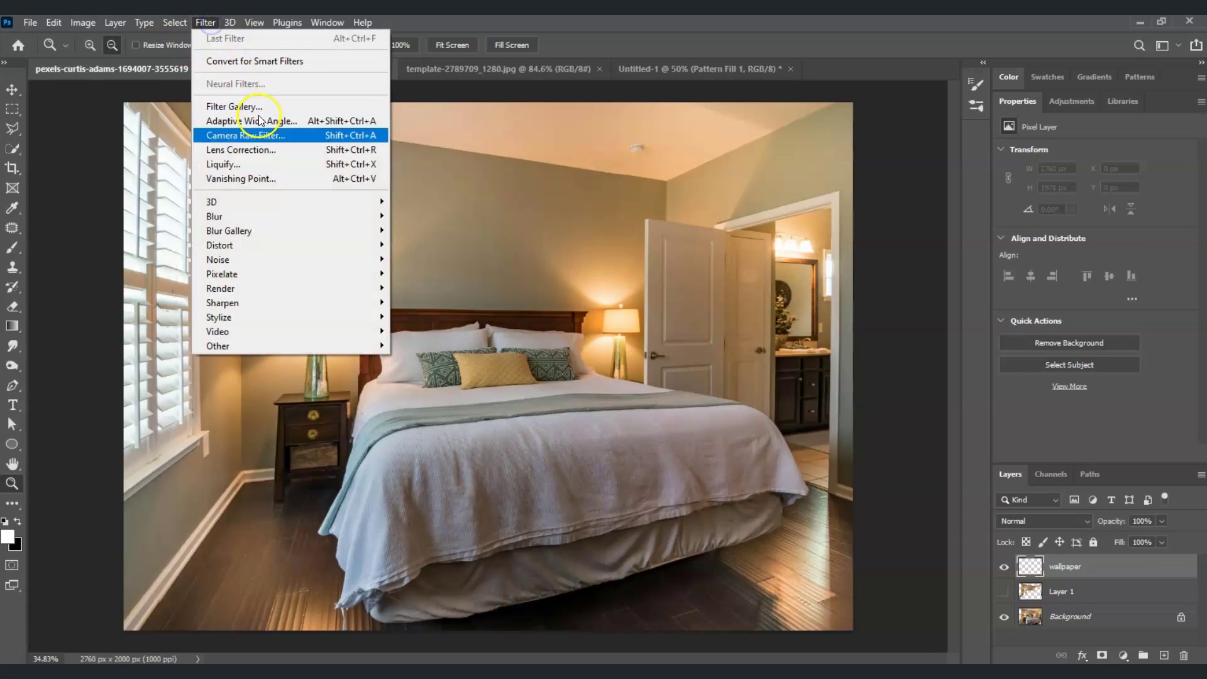
Step: Open Vanishing Point, delete the existing planes, and zoom the preview out to 12.5%
left_click(305, 179)
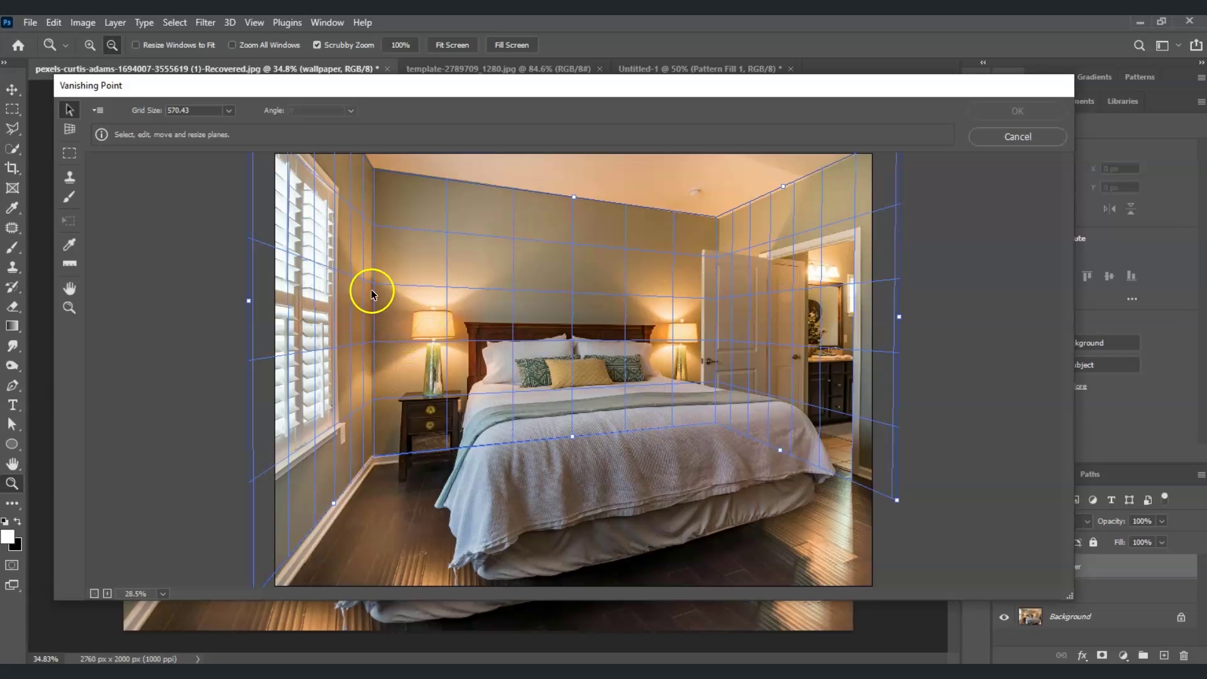
key("Delete")
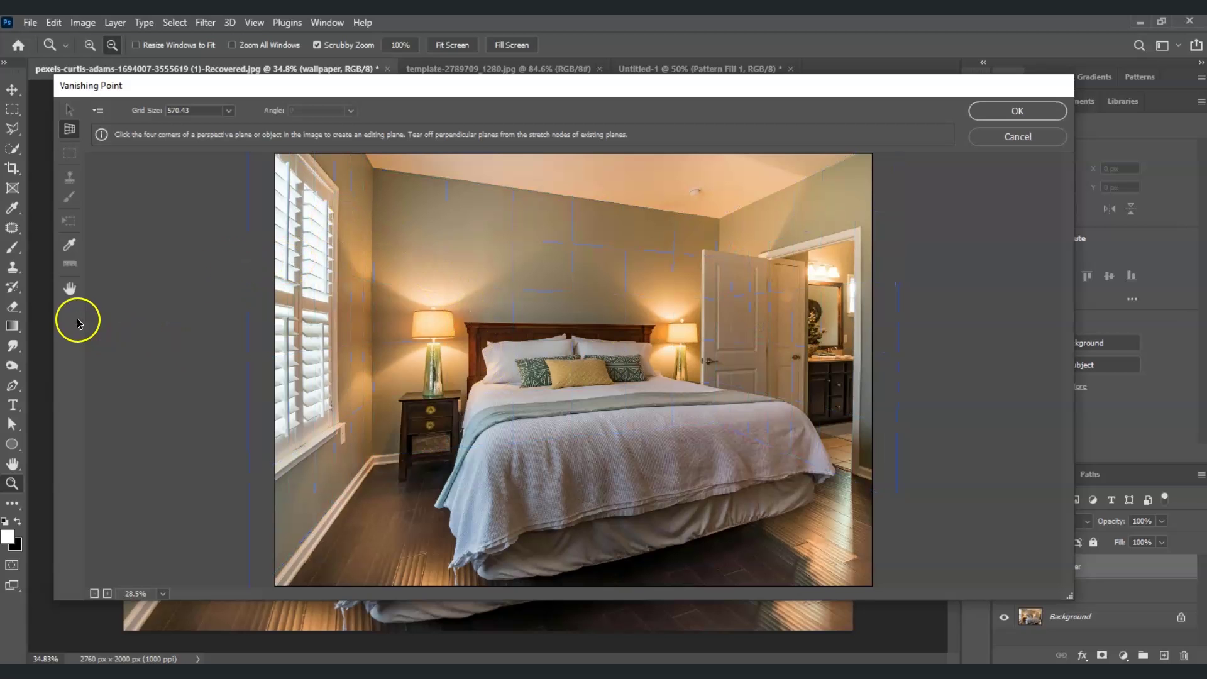
left_click(70, 308)
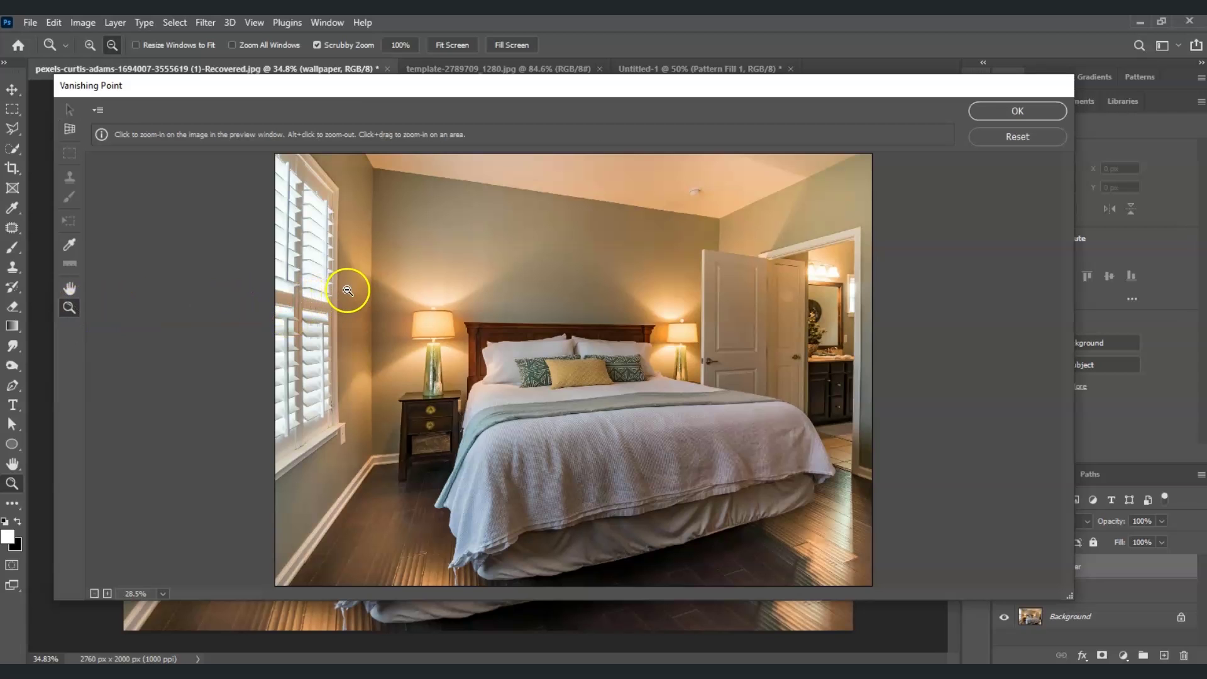
key("alt")
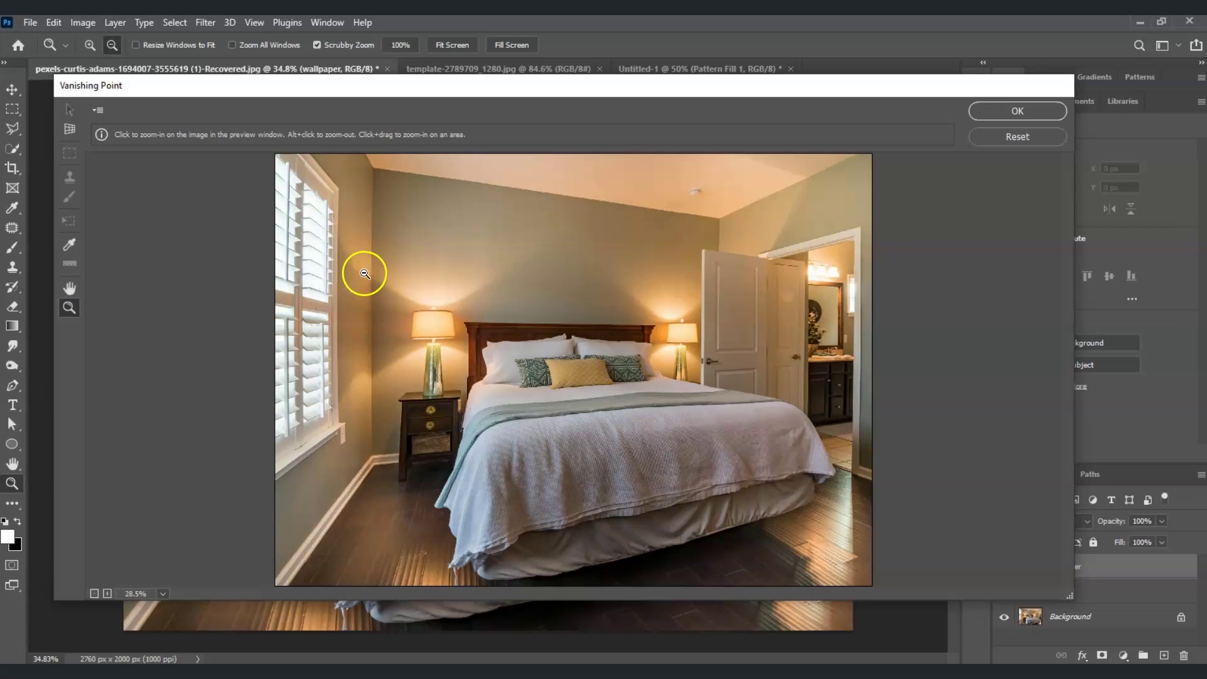
left_click(364, 273, "alt")
left_click(364, 272, "alt")
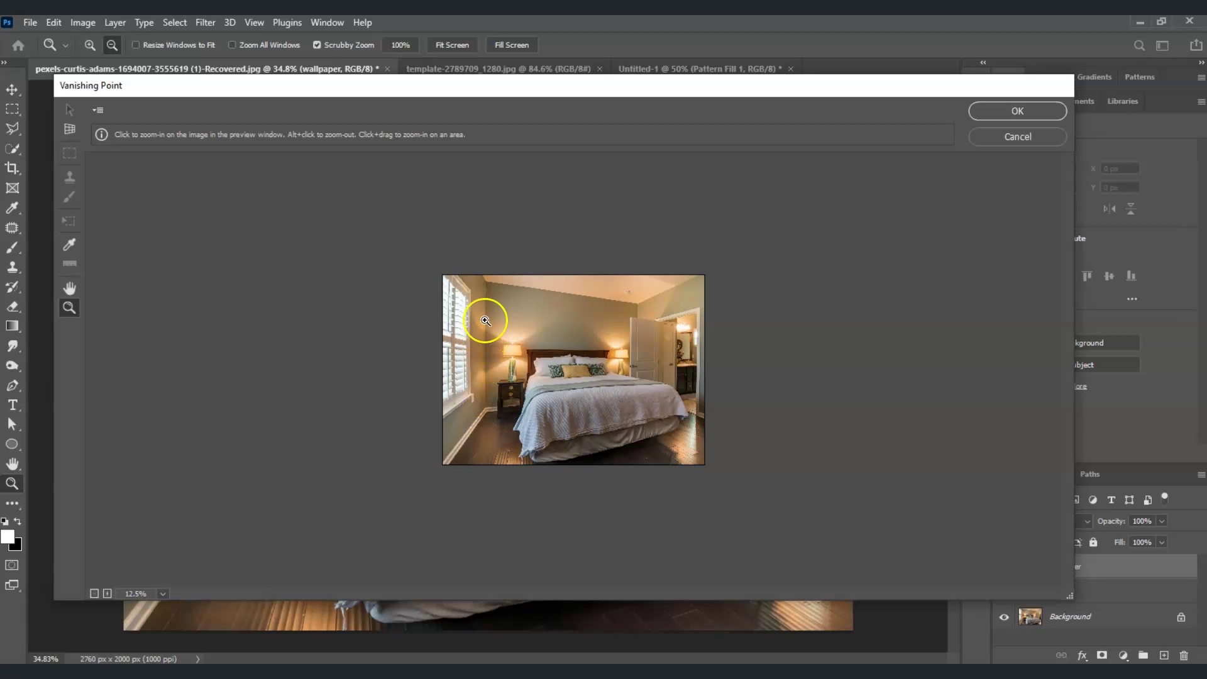
Step: Draw a four-corner perspective plane over the left wall with the window
left_click(69, 130)
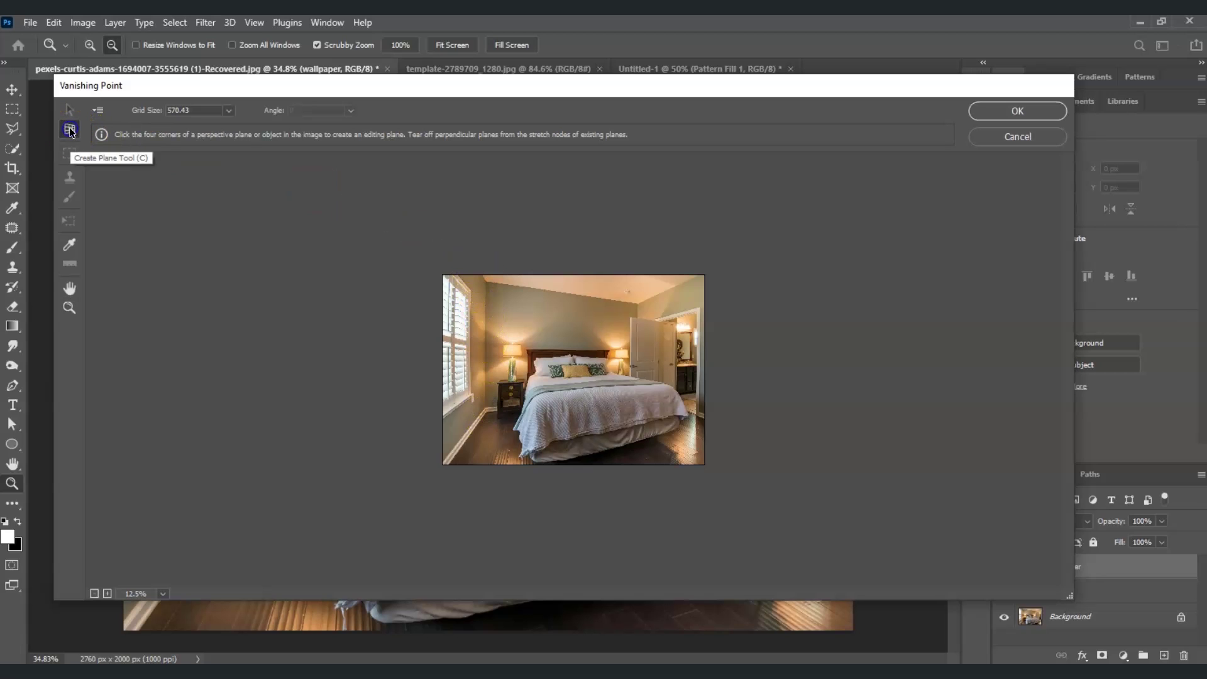
left_click(487, 282)
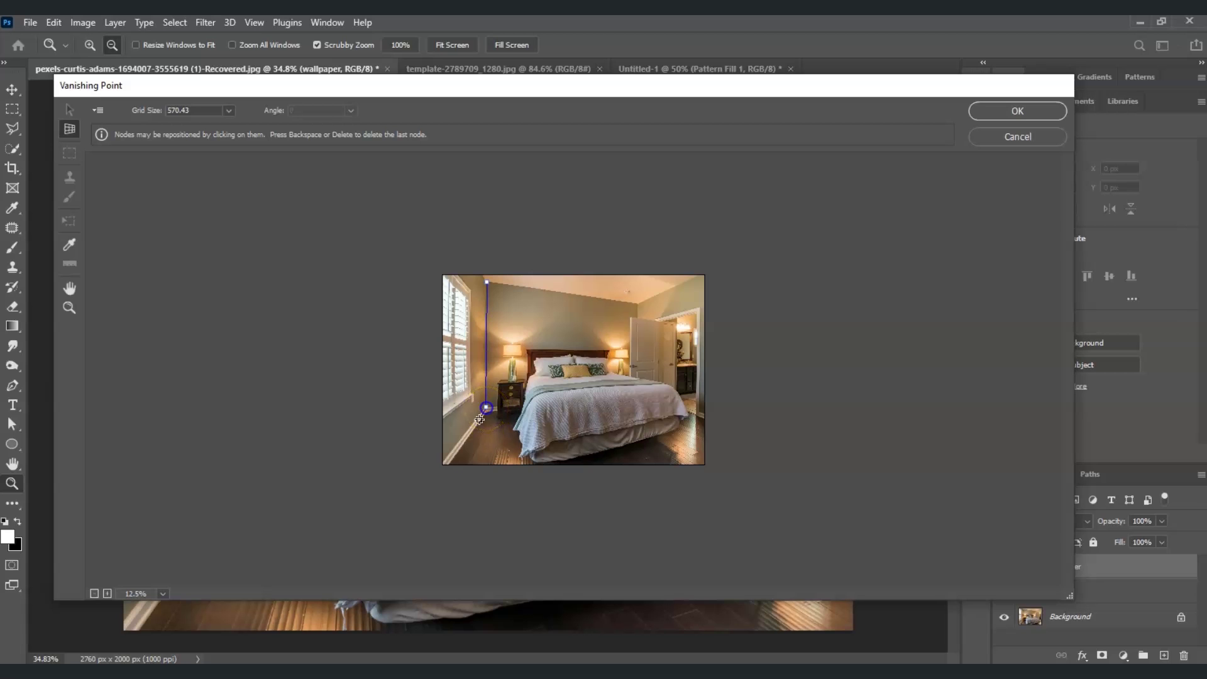
left_click(438, 467)
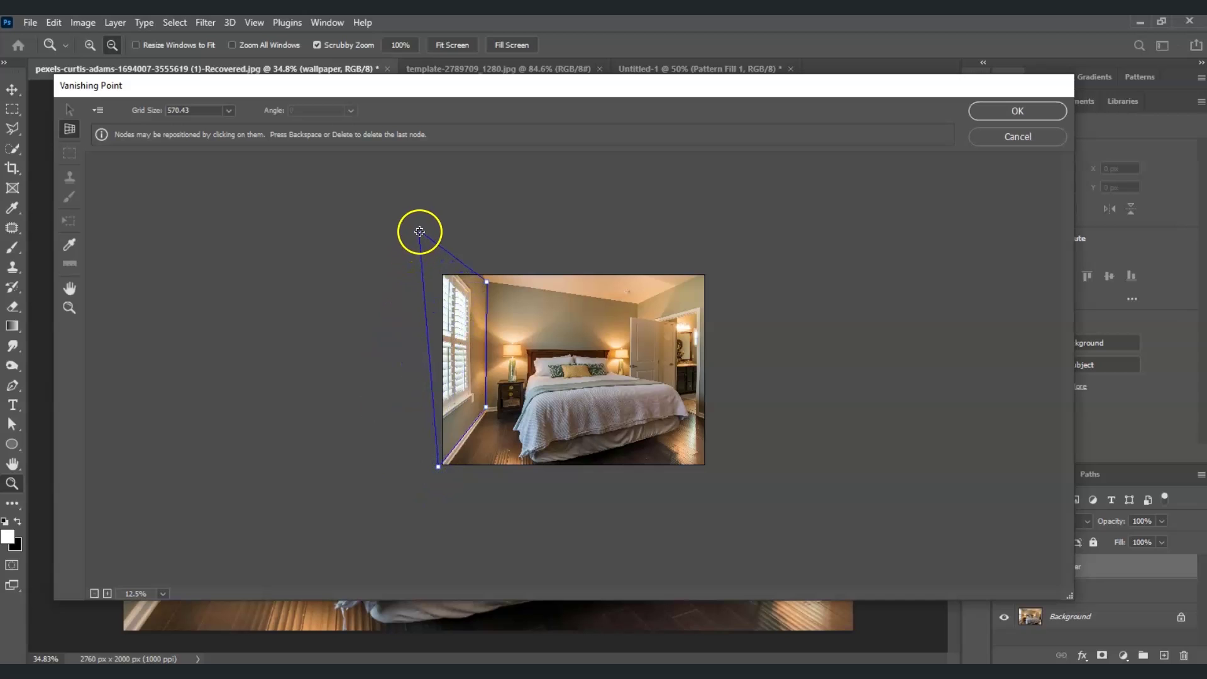
left_click(436, 212)
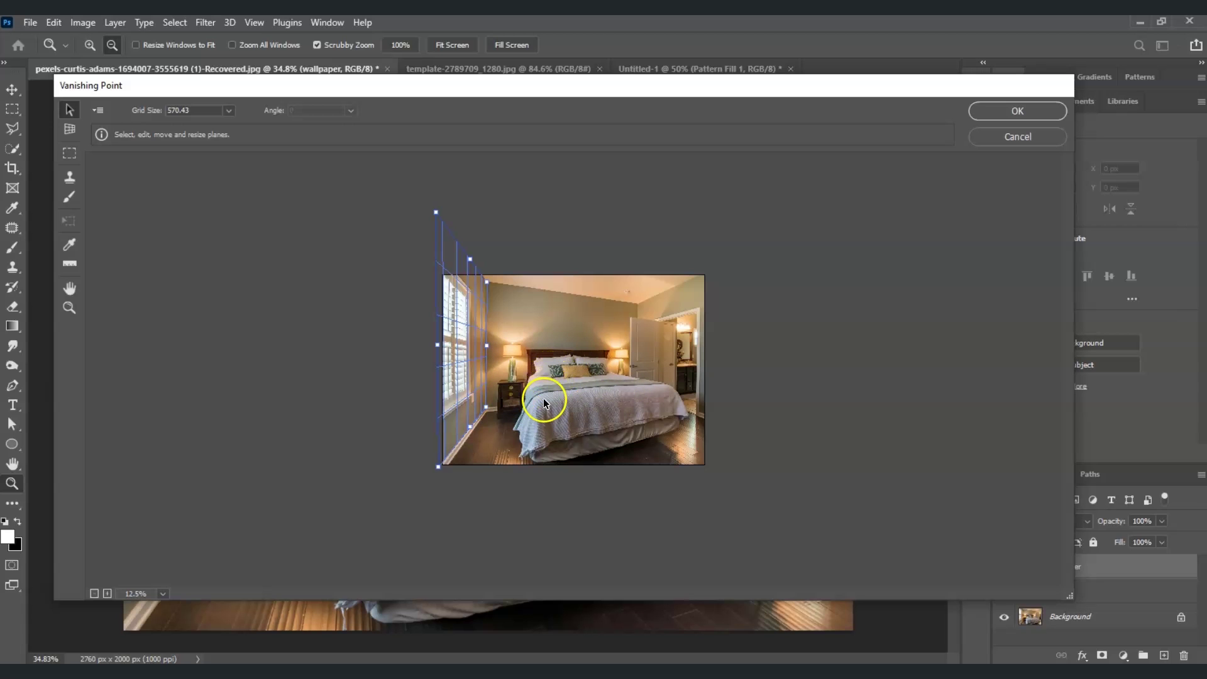
key("alt")
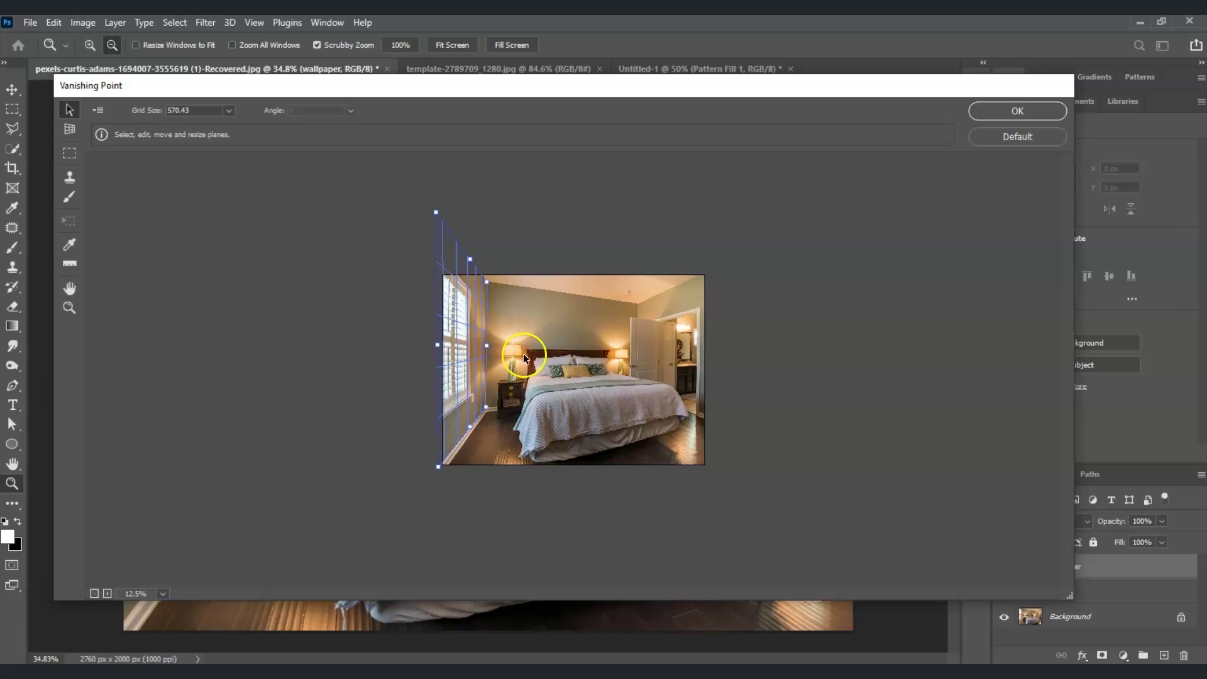
Step: Tear off a perpendicular plane across the back wall and fit its right corners
left_click_drag(485, 346, 635, 351)
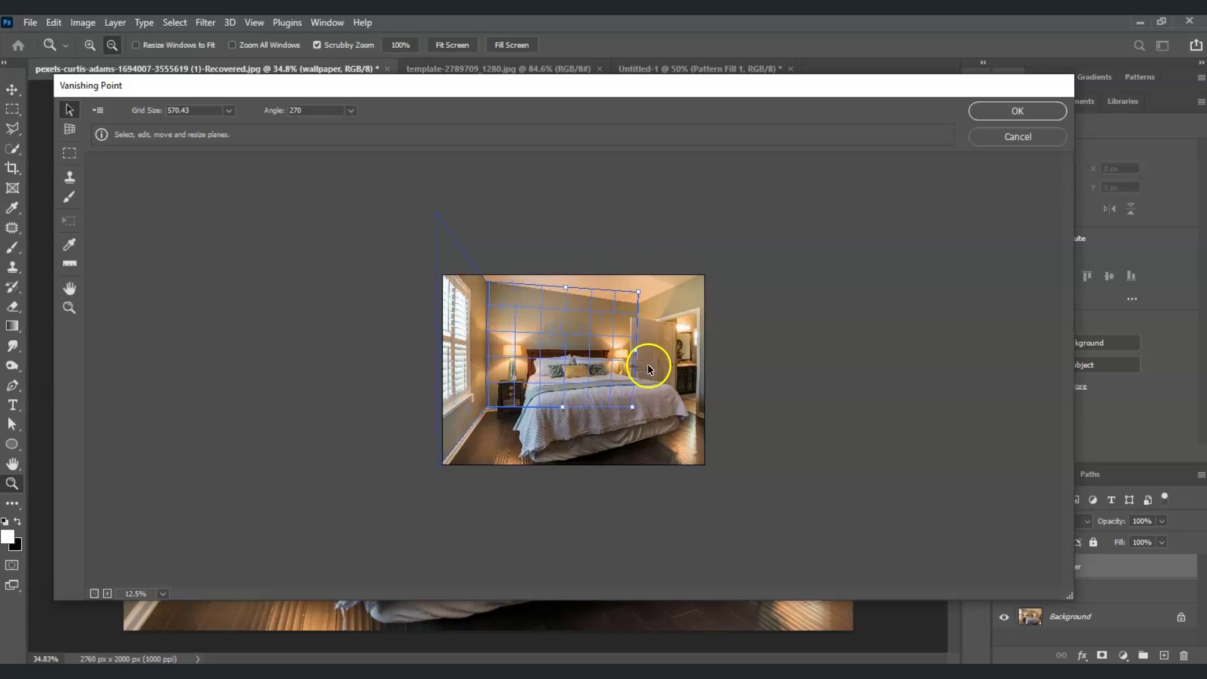
mouse_move(635, 412)
left_mouse_down()
mouse_move(634, 396)
mouse_move(648, 394)
left_mouse_up()
left_click_drag(637, 290, 639, 307)
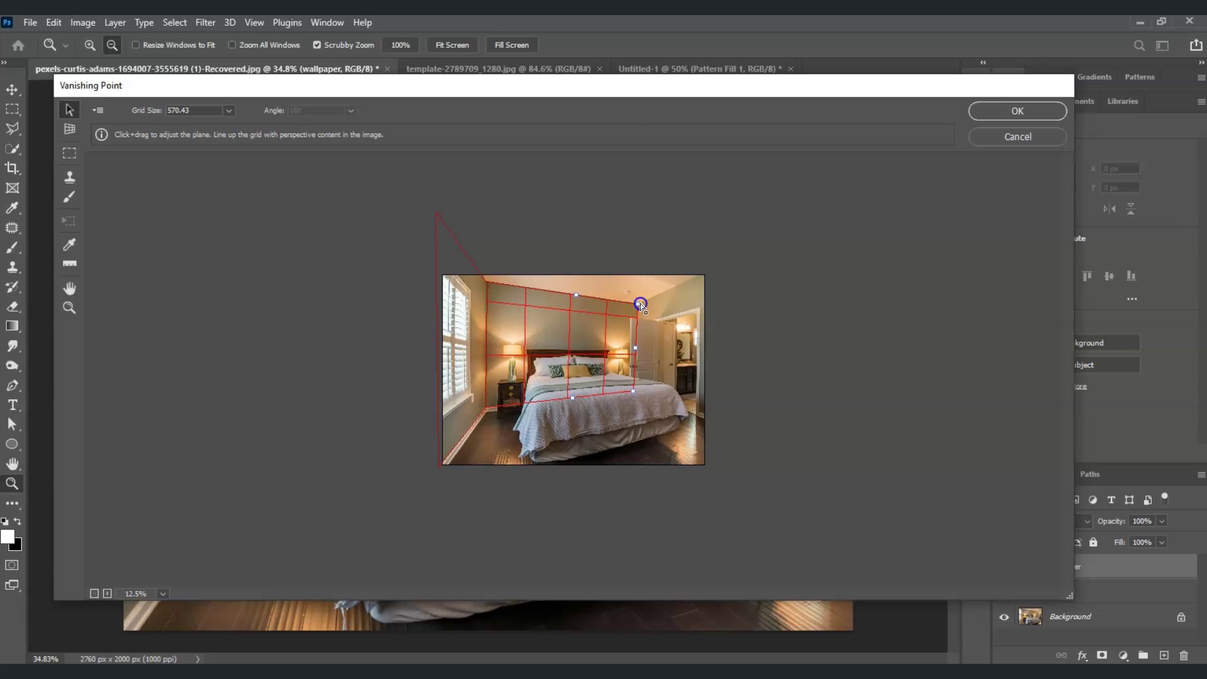
left_click_drag(633, 391, 635, 391)
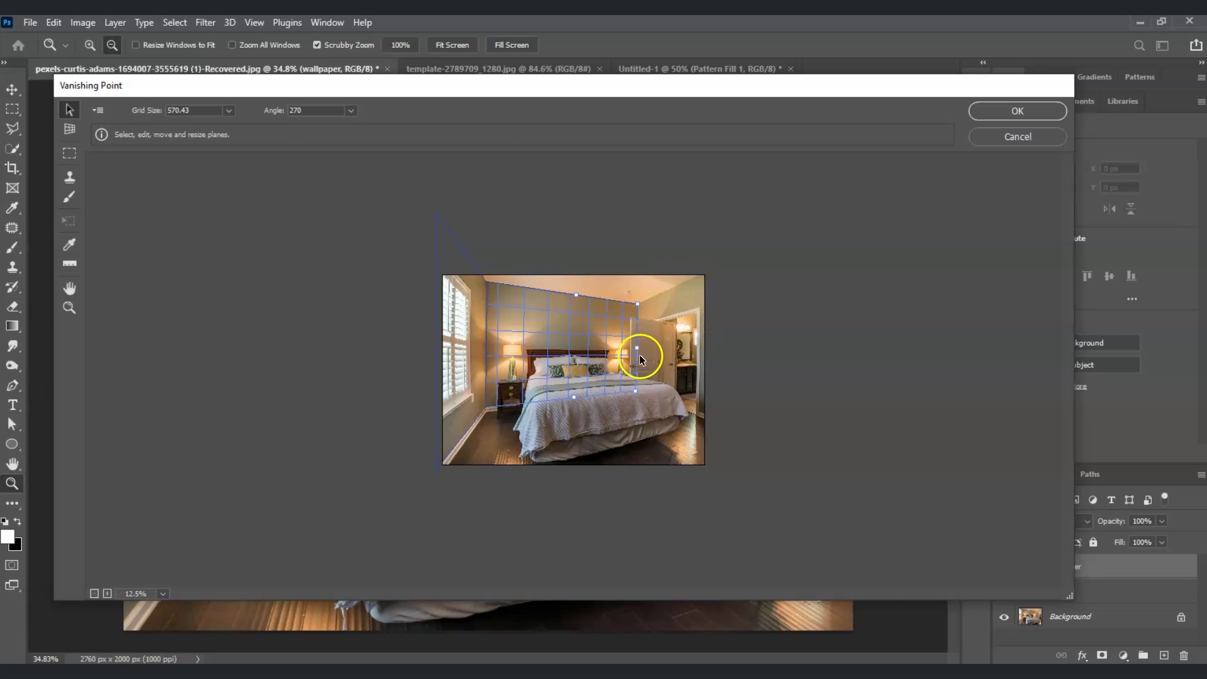
Step: Extend another plane over the right door wall to the photo's right edge
left_click_drag(637, 347, 708, 348)
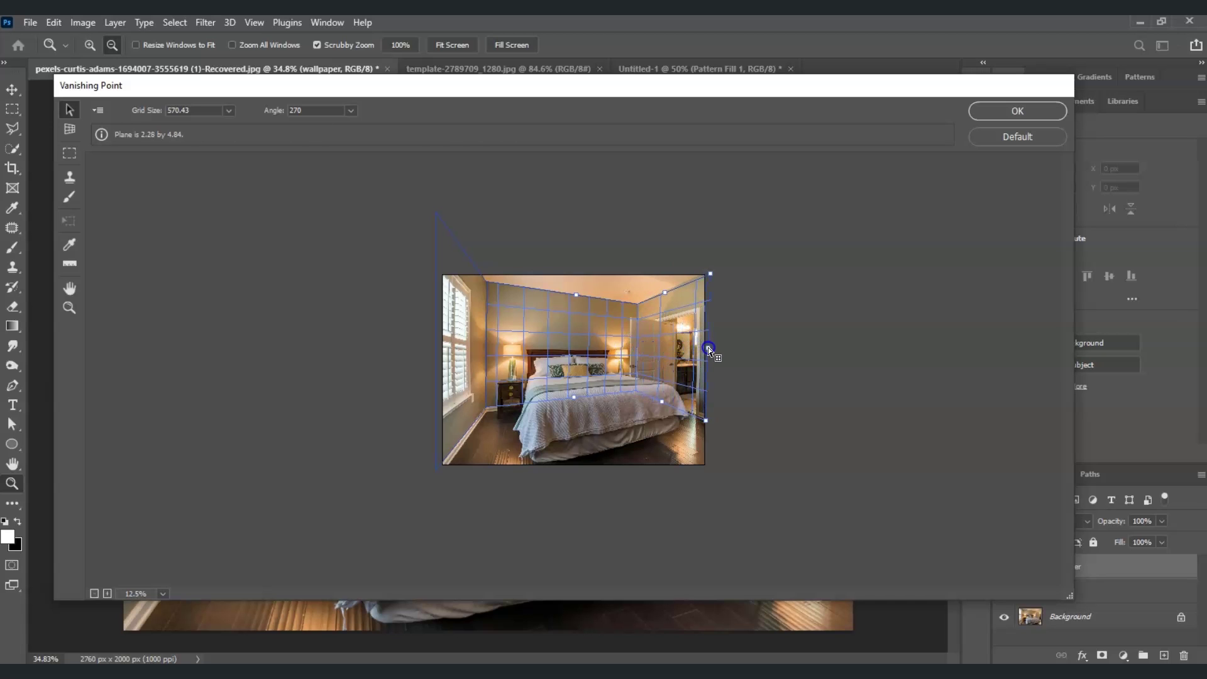
left_click_drag(717, 291, 711, 276)
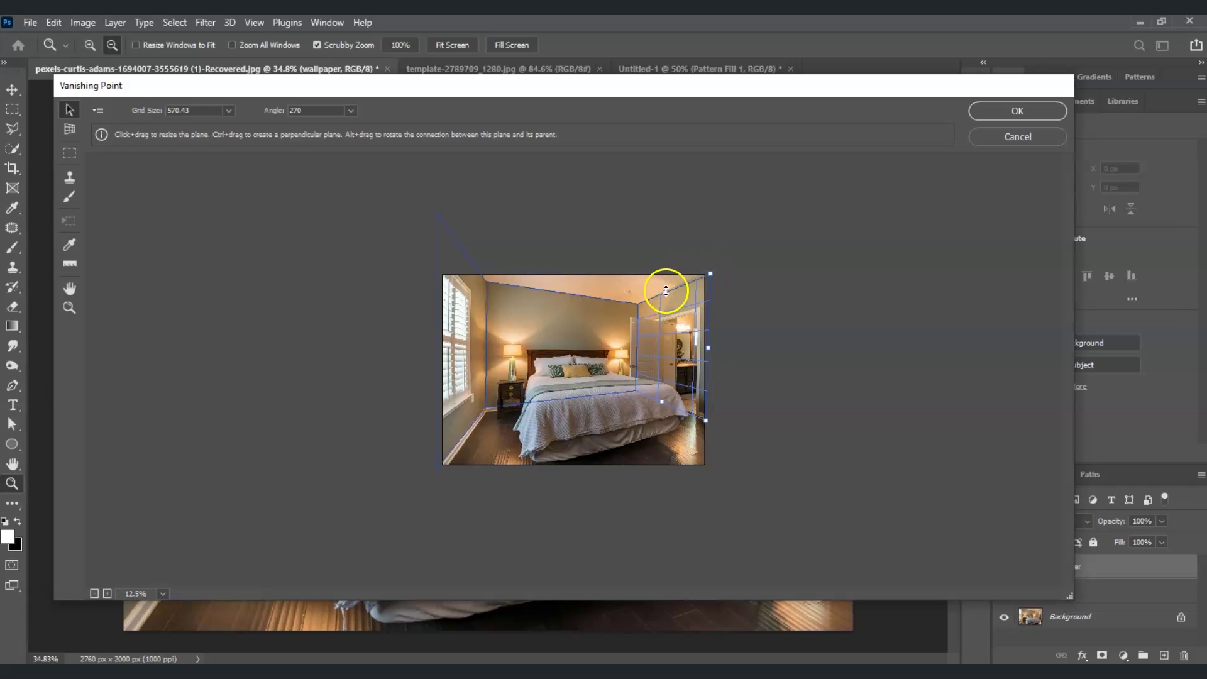
left_click_drag(666, 292, 666, 289)
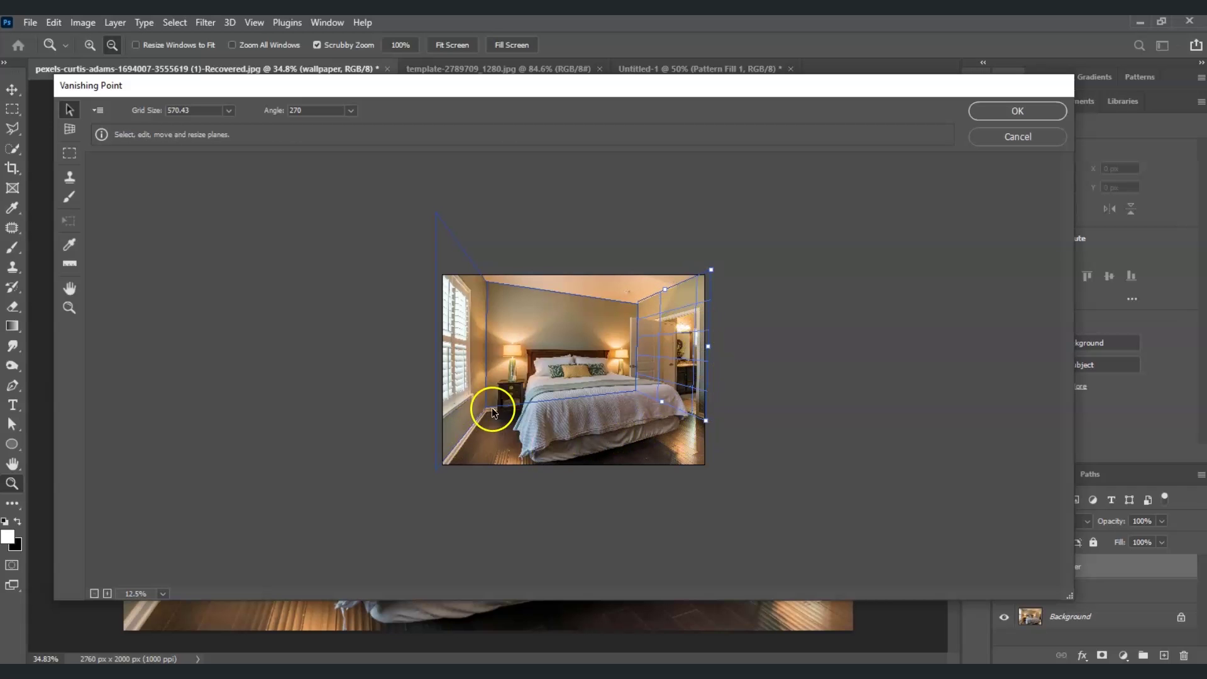
left_click(67, 306)
Step: Paste the damask wallpaper into Vanishing Point and drag it onto the wall planes
left_click(403, 312)
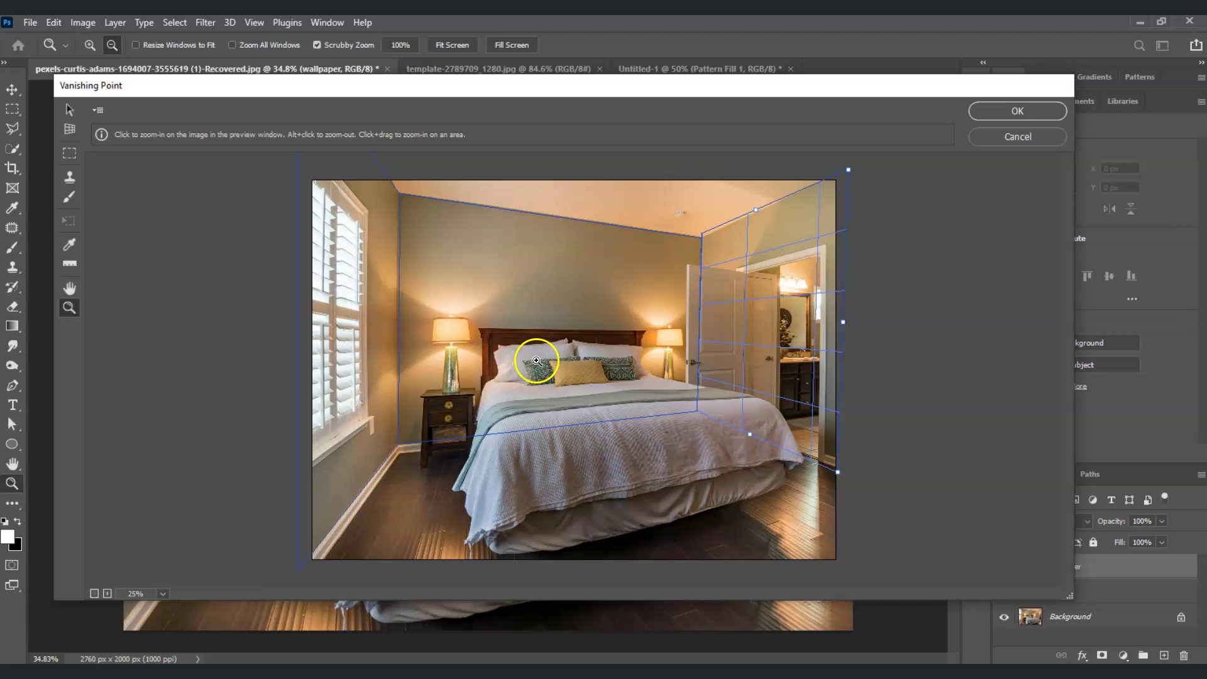
key("ctrl+v")
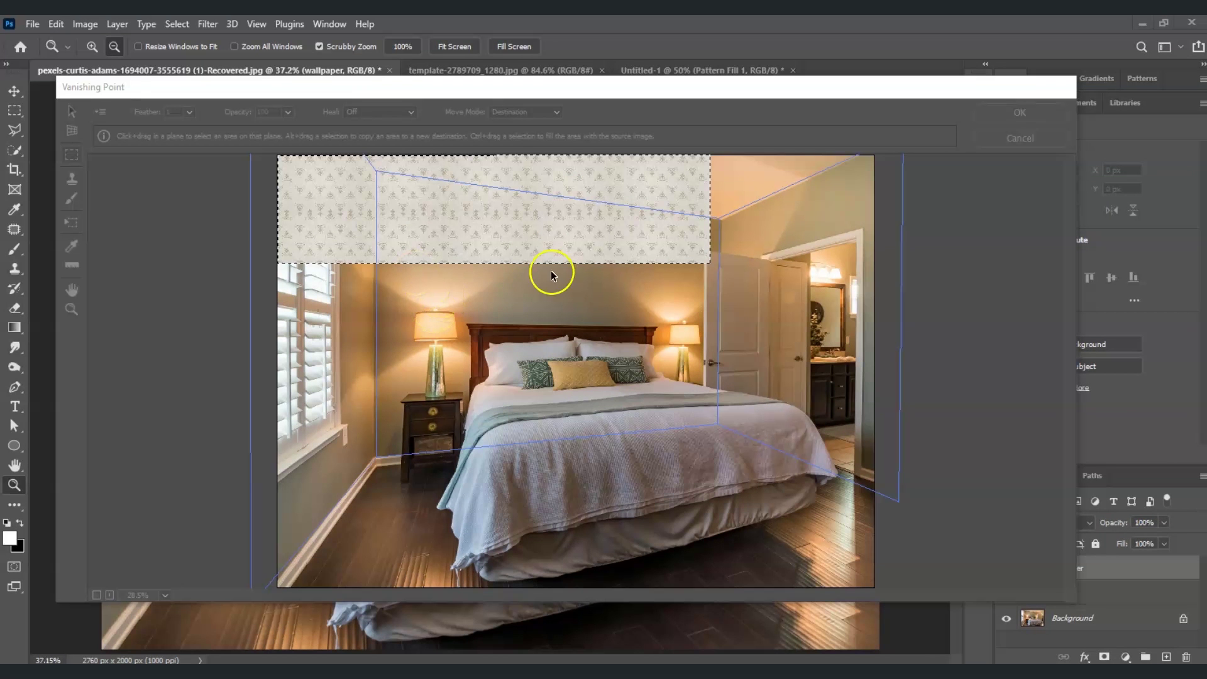
left_click_drag(573, 182, 606, 299)
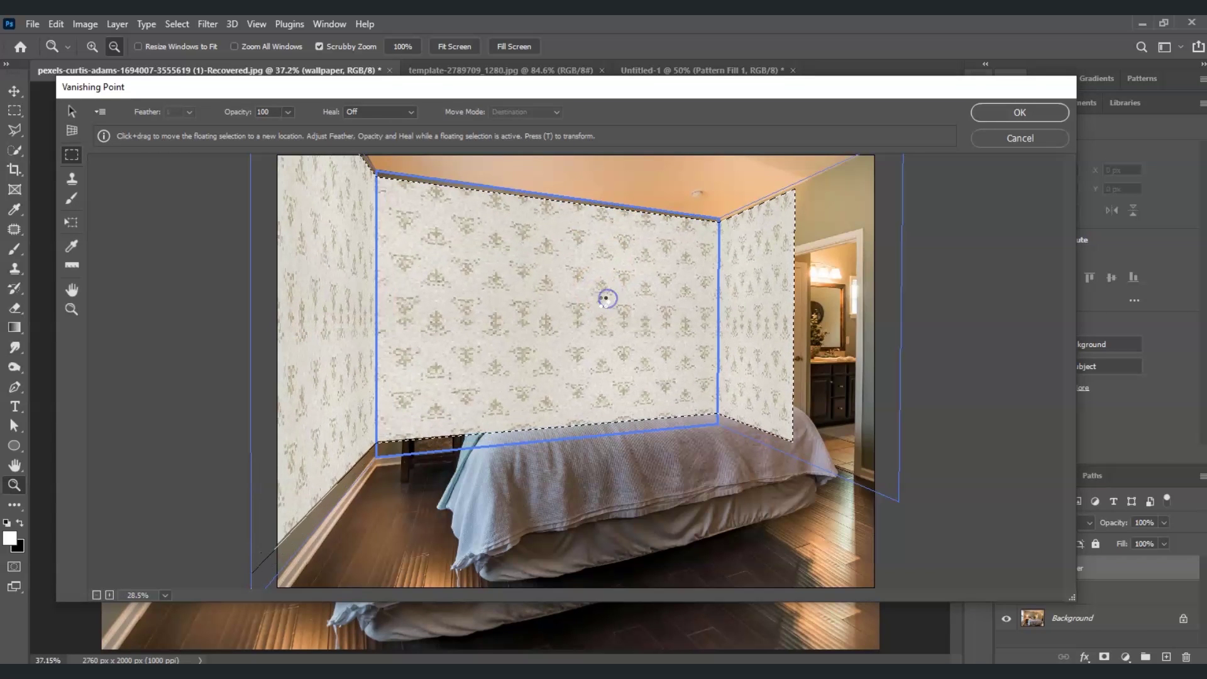
left_click_drag(707, 285, 634, 308)
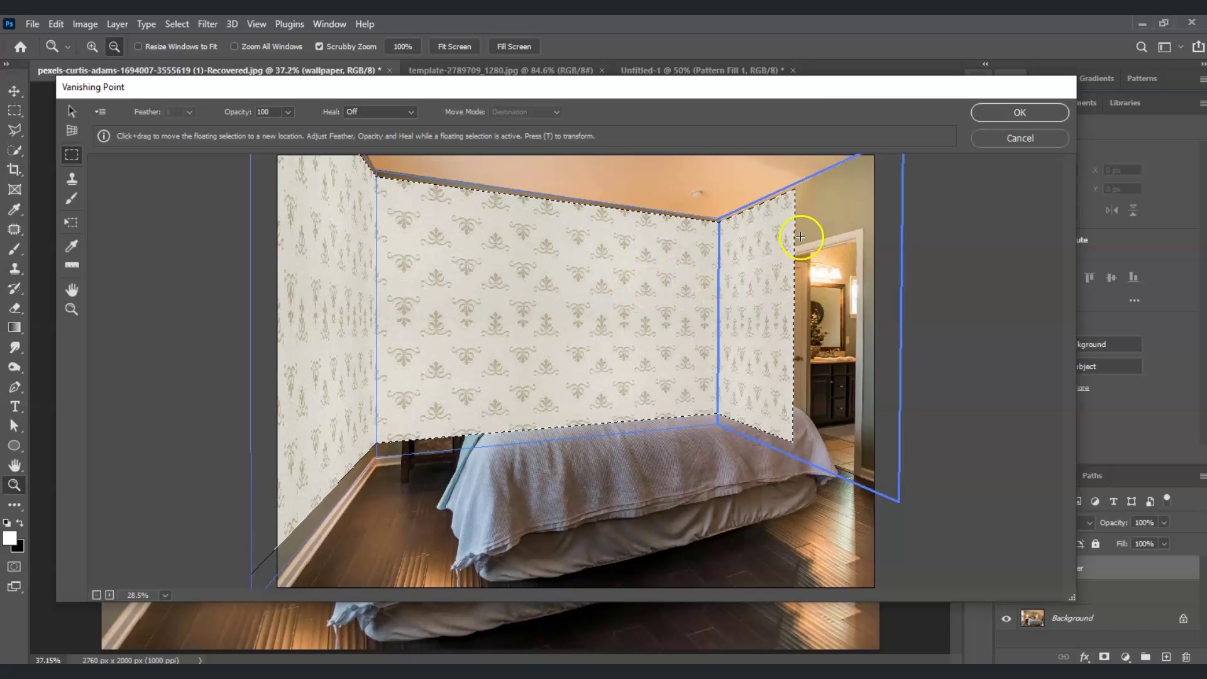
left_click(903, 210)
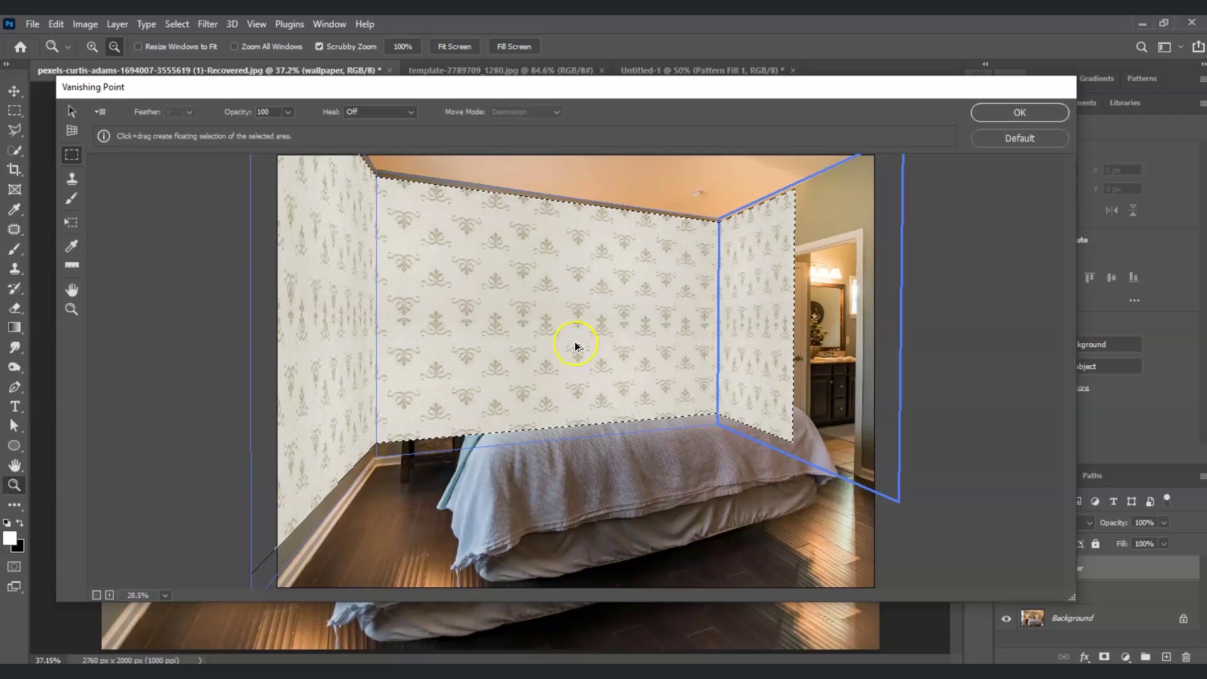
Step: Scale the perspective wallpaper up to cover every wall, nudge it into place and apply
key("t")
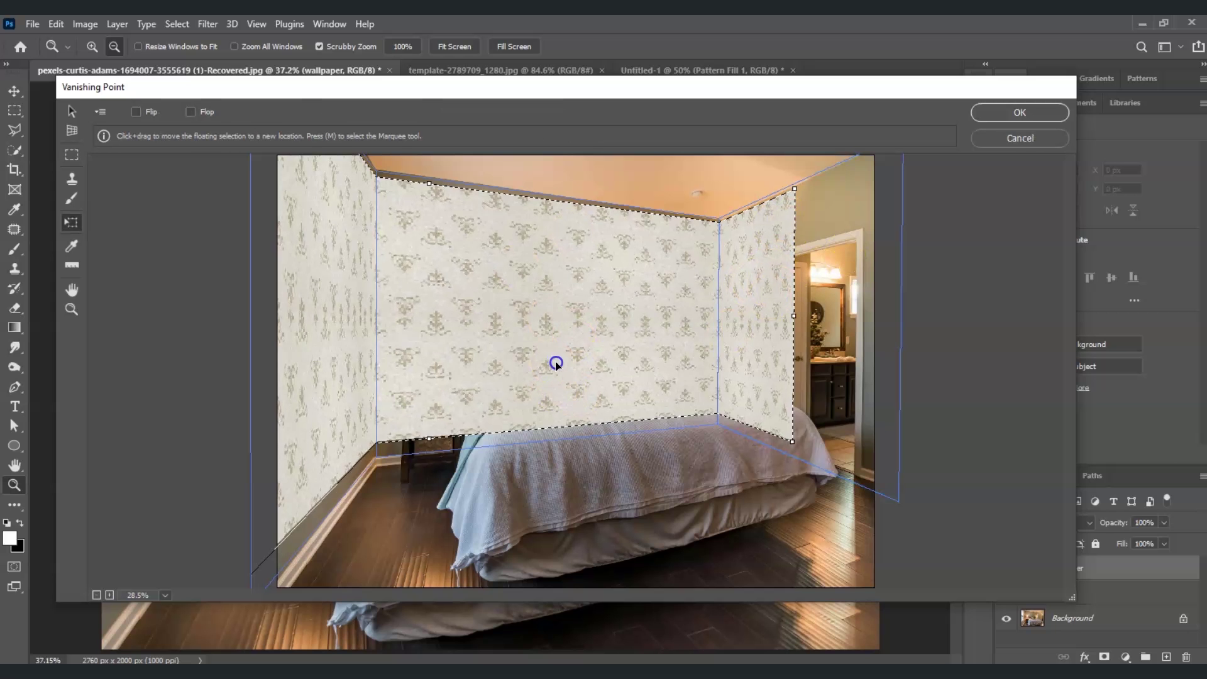
left_click_drag(552, 358, 559, 365)
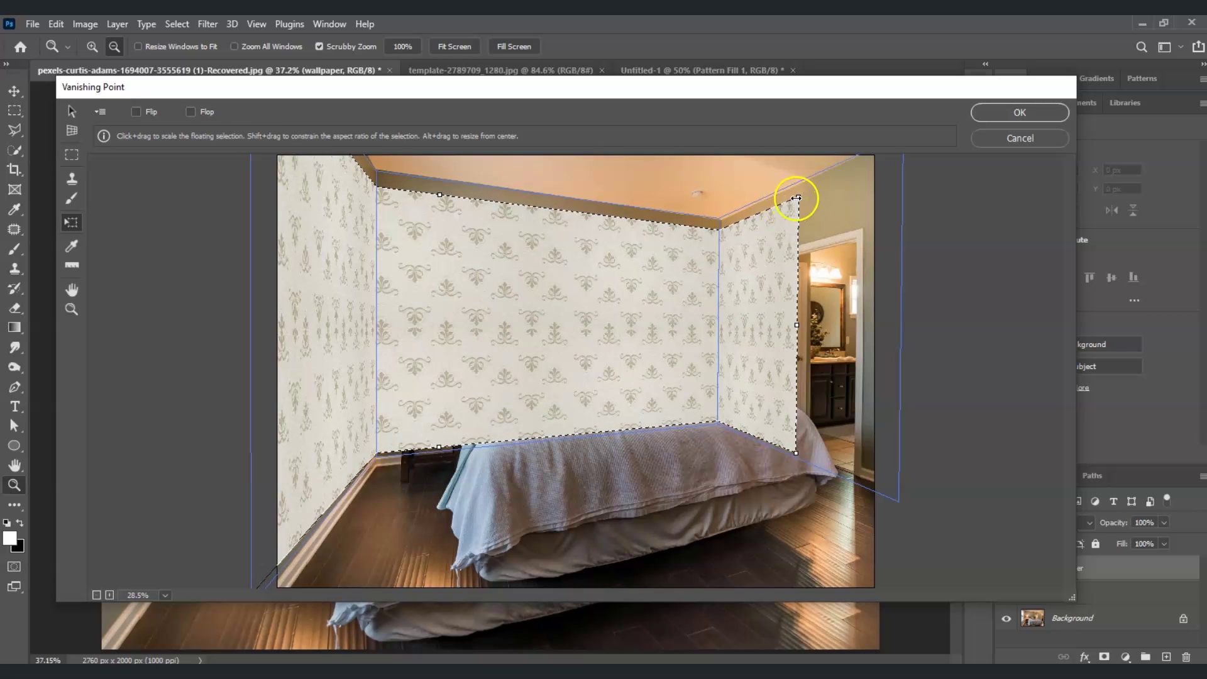
left_click_drag(799, 196, 905, 179)
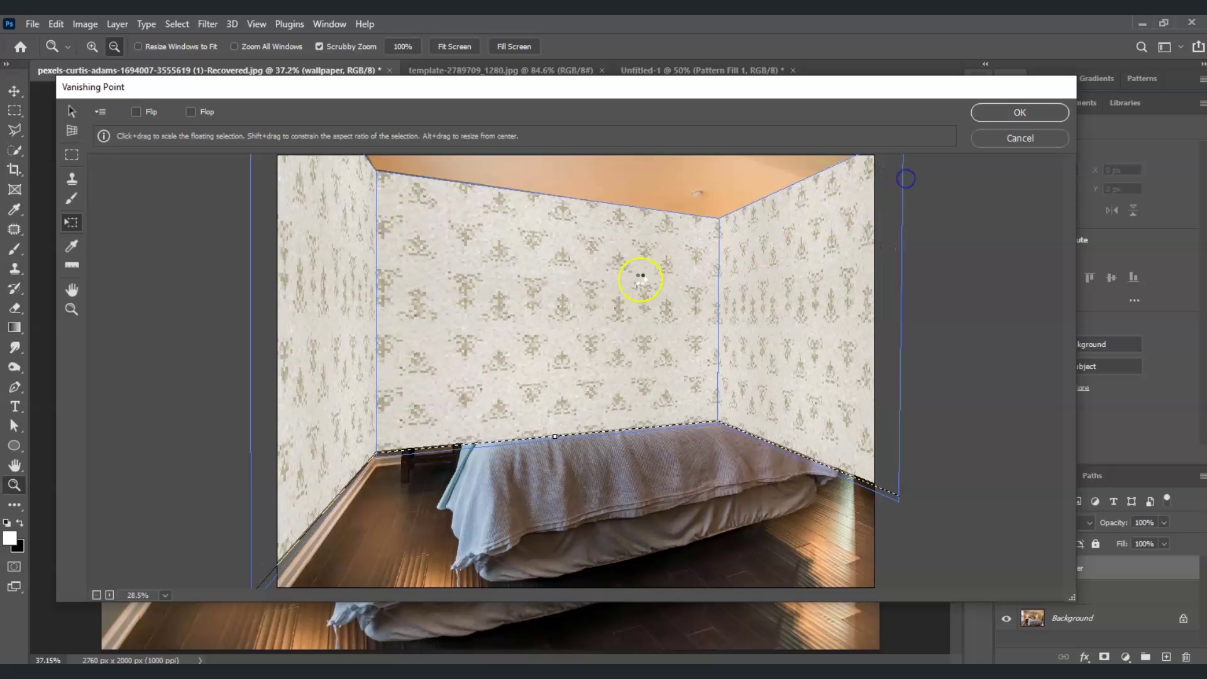
left_click_drag(571, 289, 538, 310)
left_click_drag(350, 522, 297, 546)
left_click_drag(512, 364, 507, 383)
left_click(262, 458)
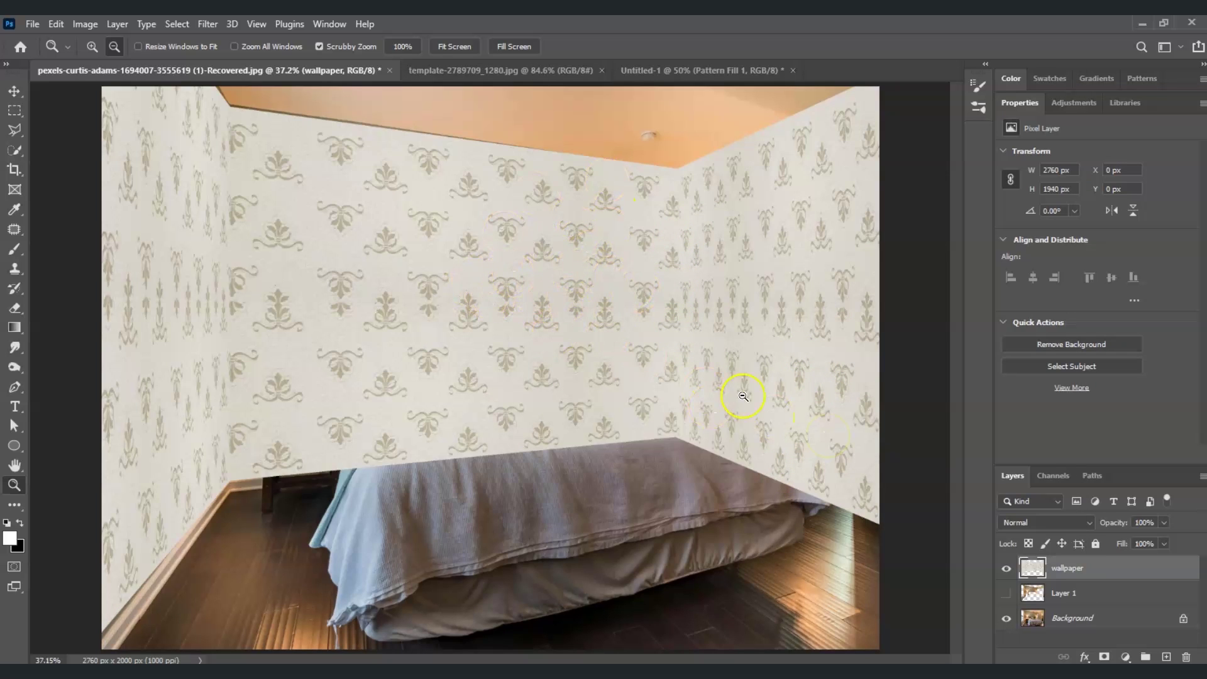
Step: Set the wallpaper layer to Multiply and load Layer 1's wall outline as a selection
left_click(1094, 571)
left_click(1089, 522)
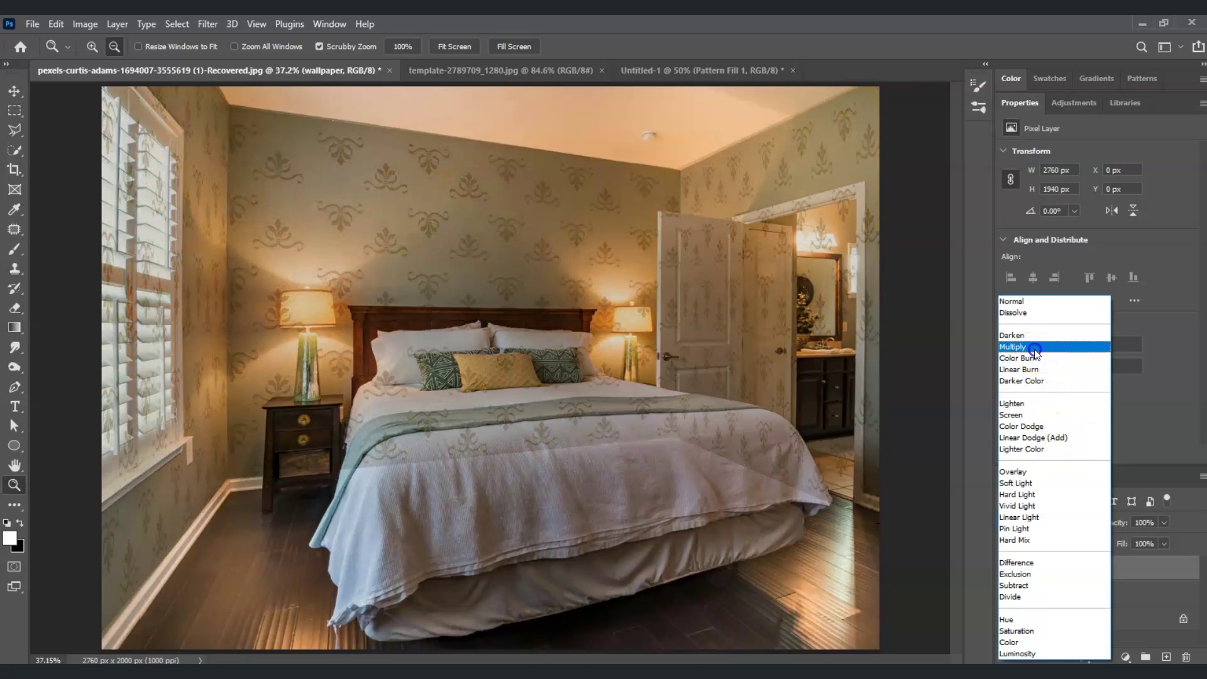
left_click(1034, 349)
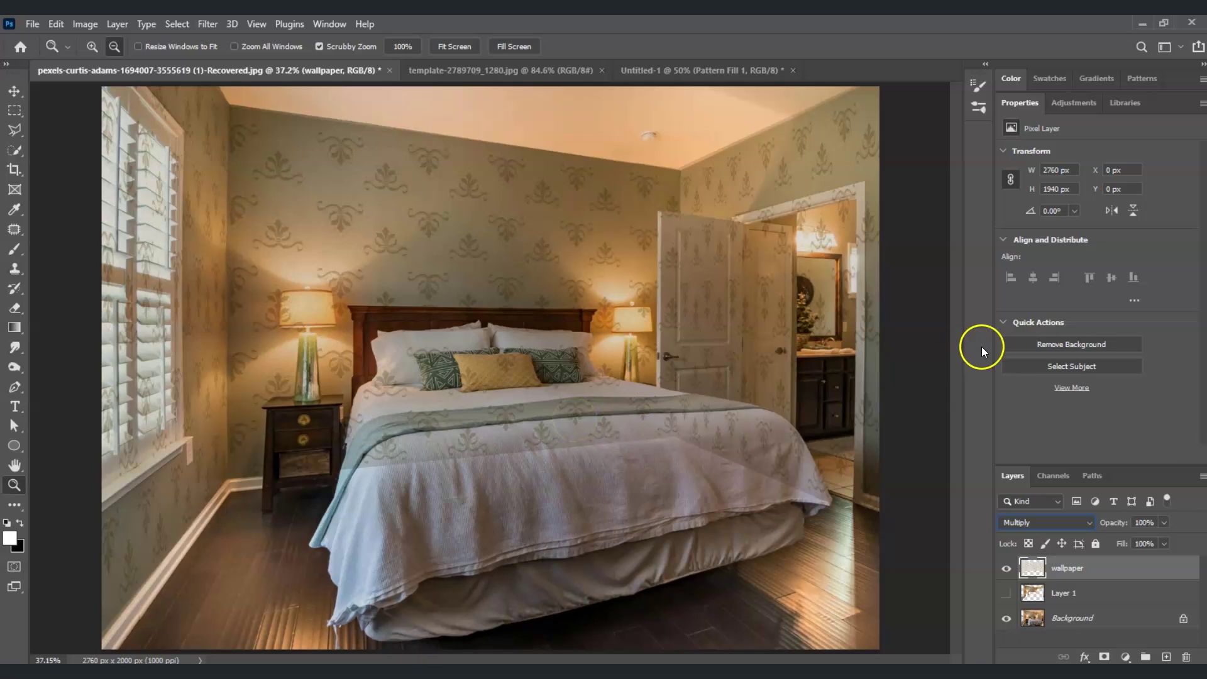
left_click_drag(1065, 579, 1036, 600)
left_click(1036, 597, "ctrl")
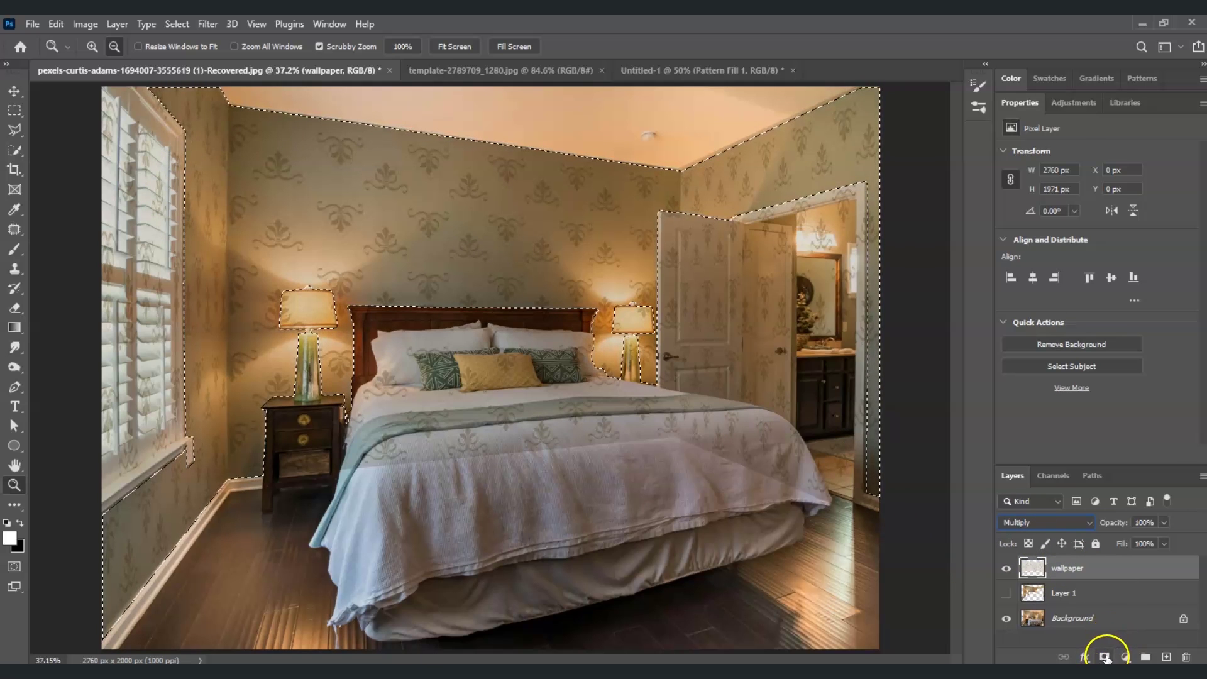
Step: Add a layer mask to the wallpaper layer from the wall selection
left_click(1104, 657)
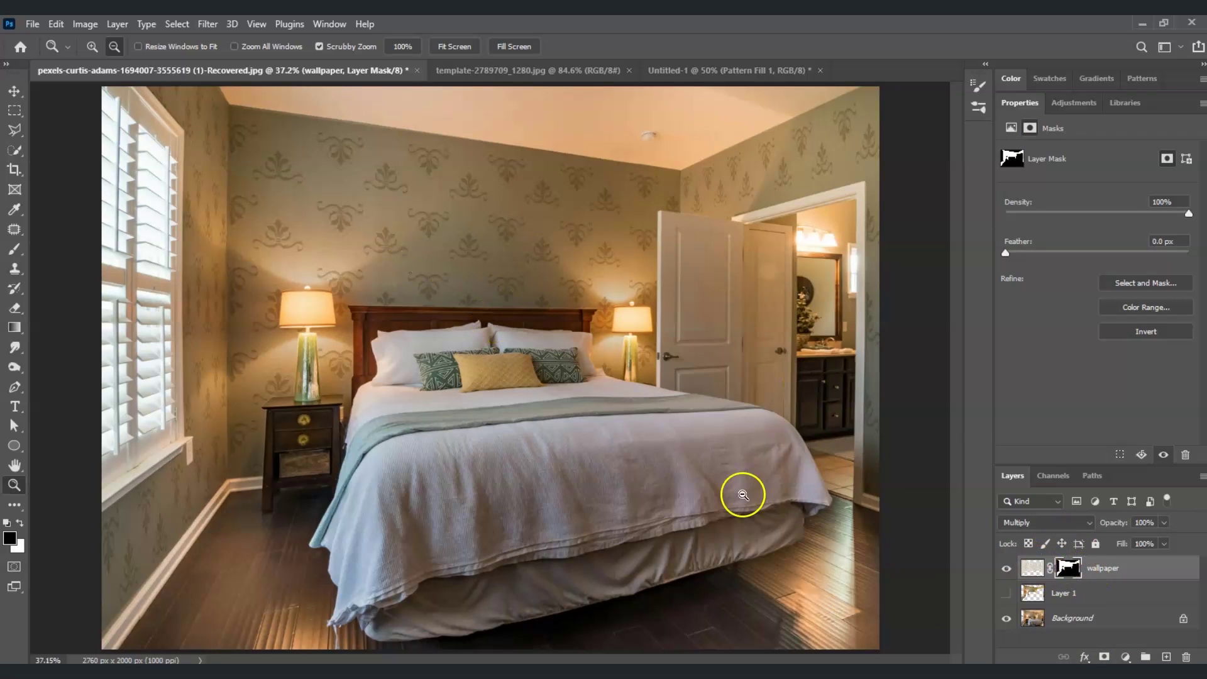
left_click(1096, 572)
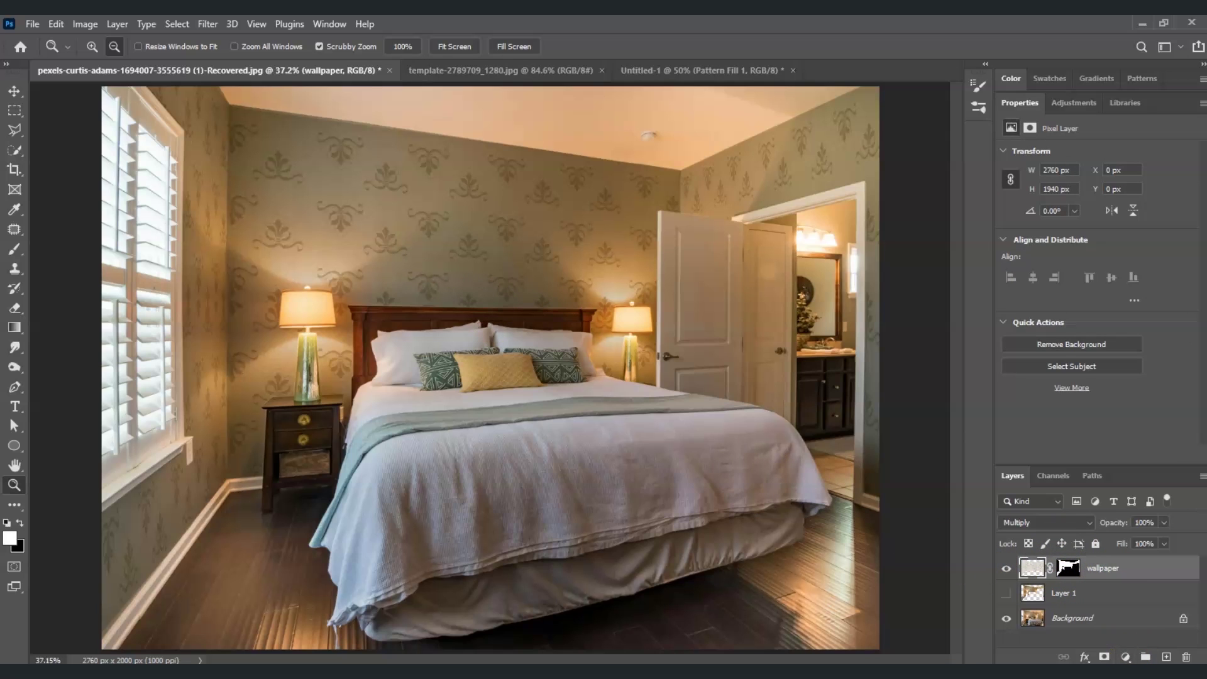
left_click(1132, 659)
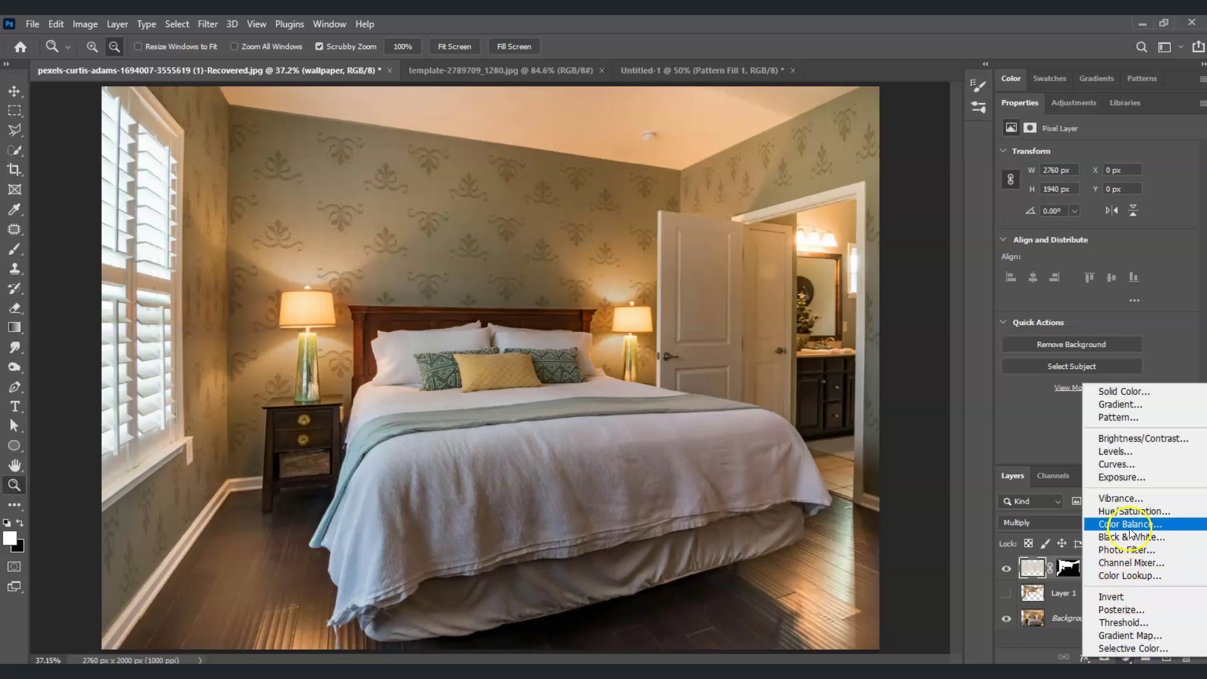
Step: Add a Curves layer pulling midtones from 143 to 112, clipped to the wallpaper layer
left_click(1123, 469)
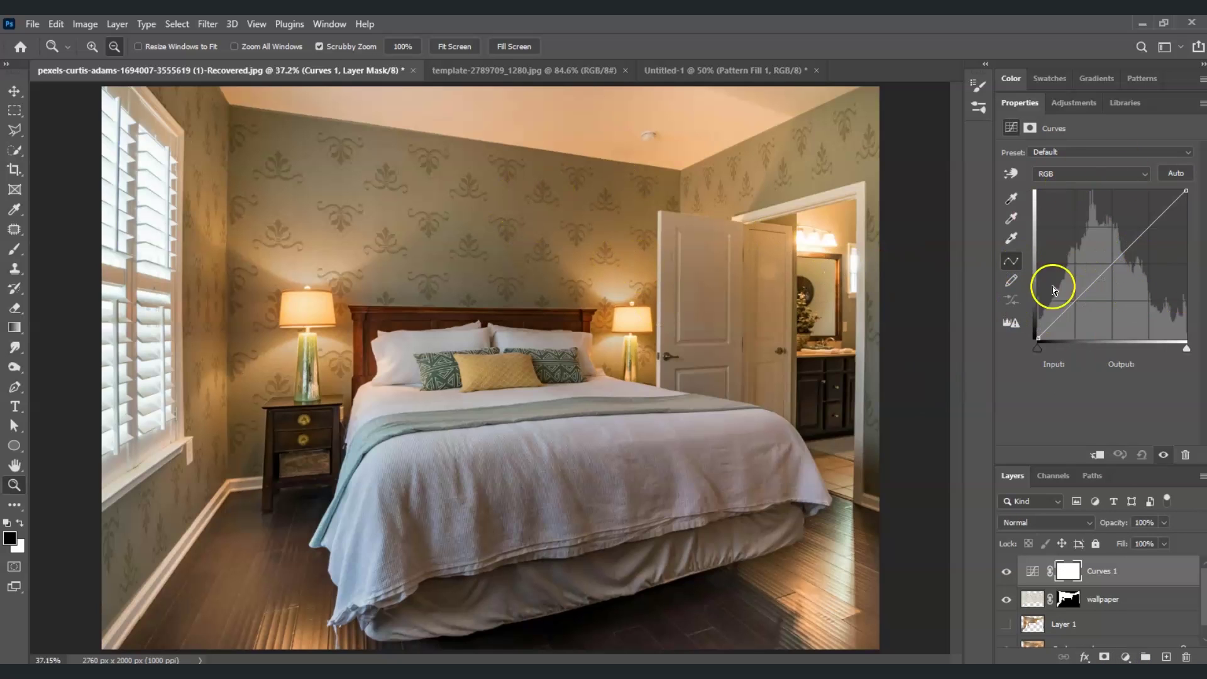
left_click(1112, 265)
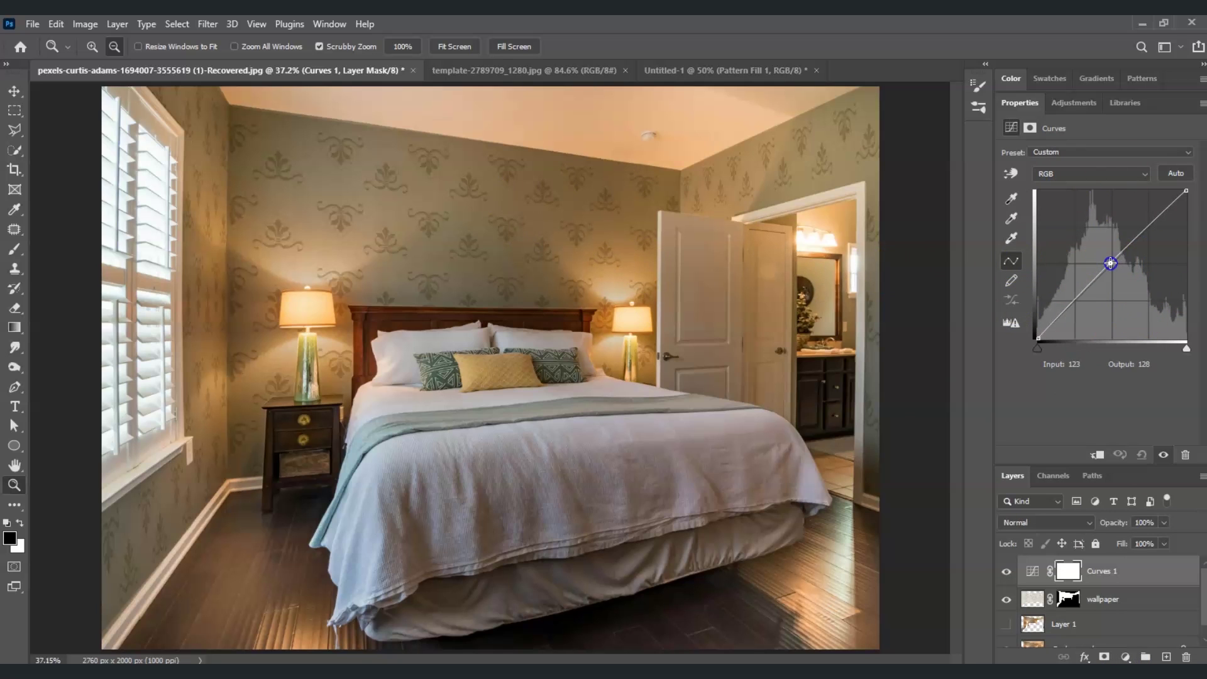
left_click_drag(1111, 263, 1119, 275)
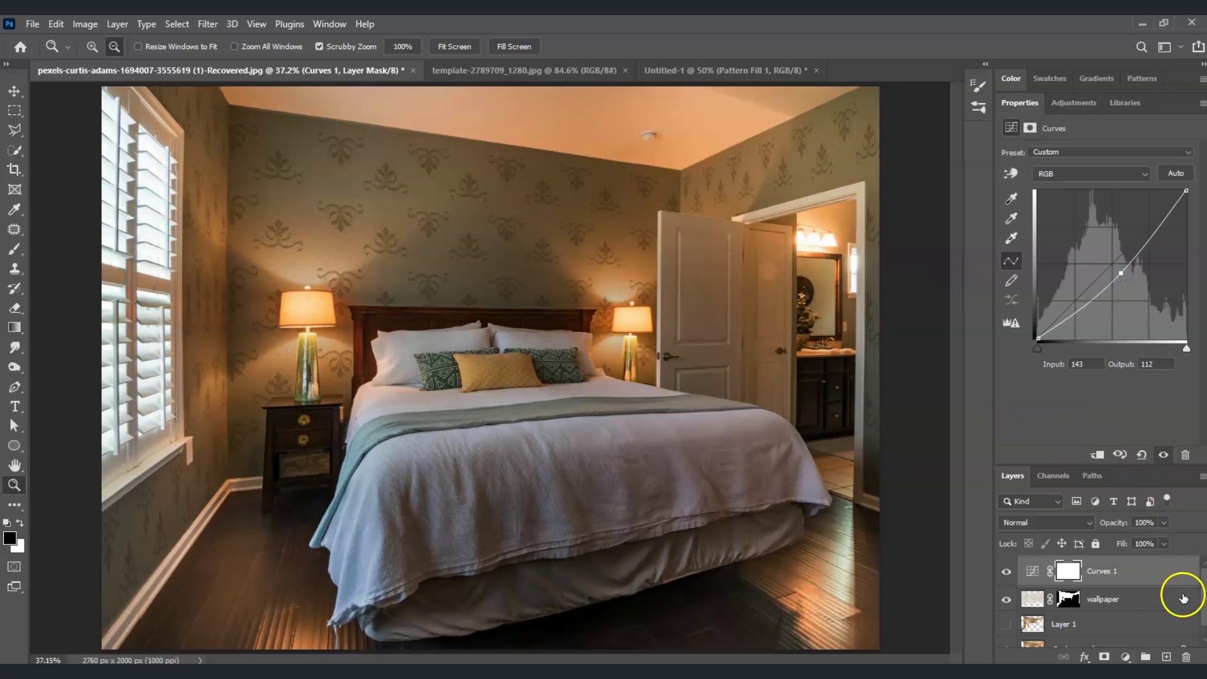
right_click(1122, 573)
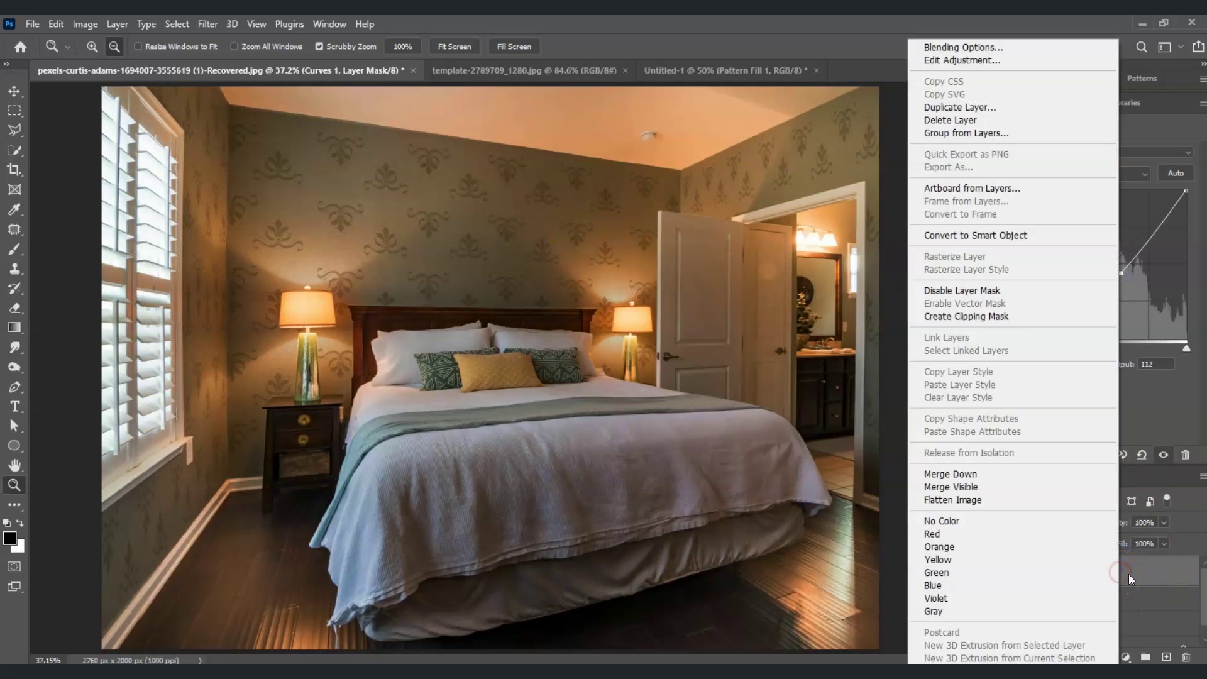
left_click(1019, 317)
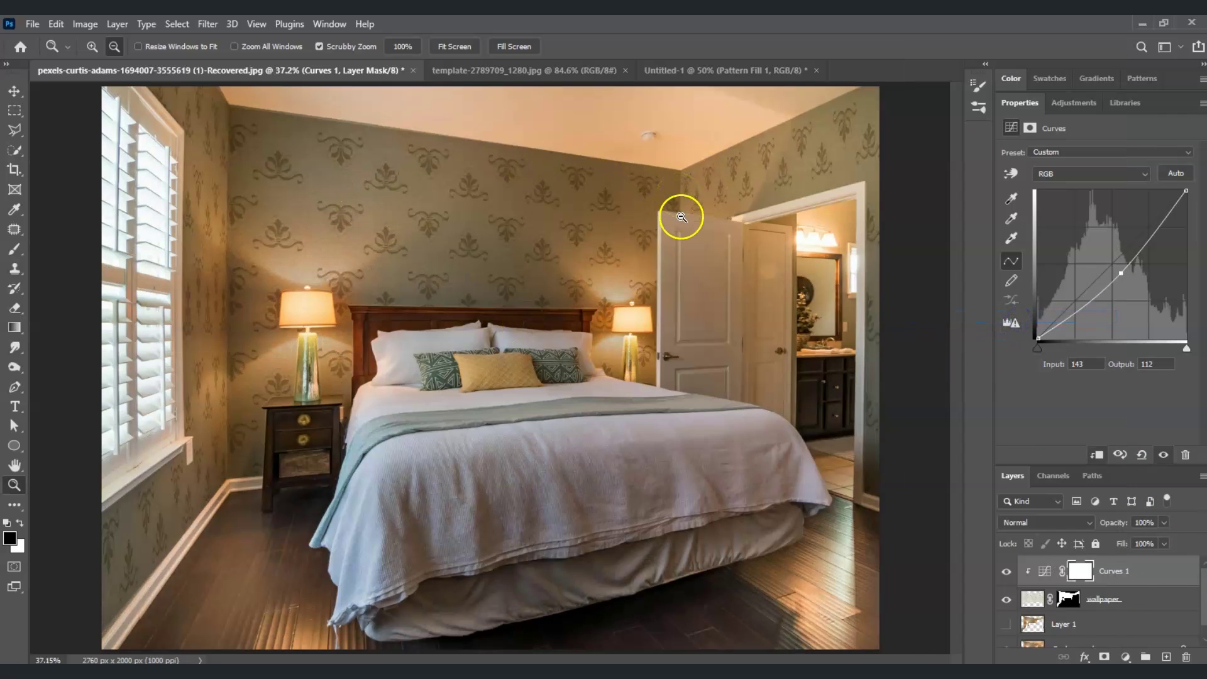
left_click(1134, 605)
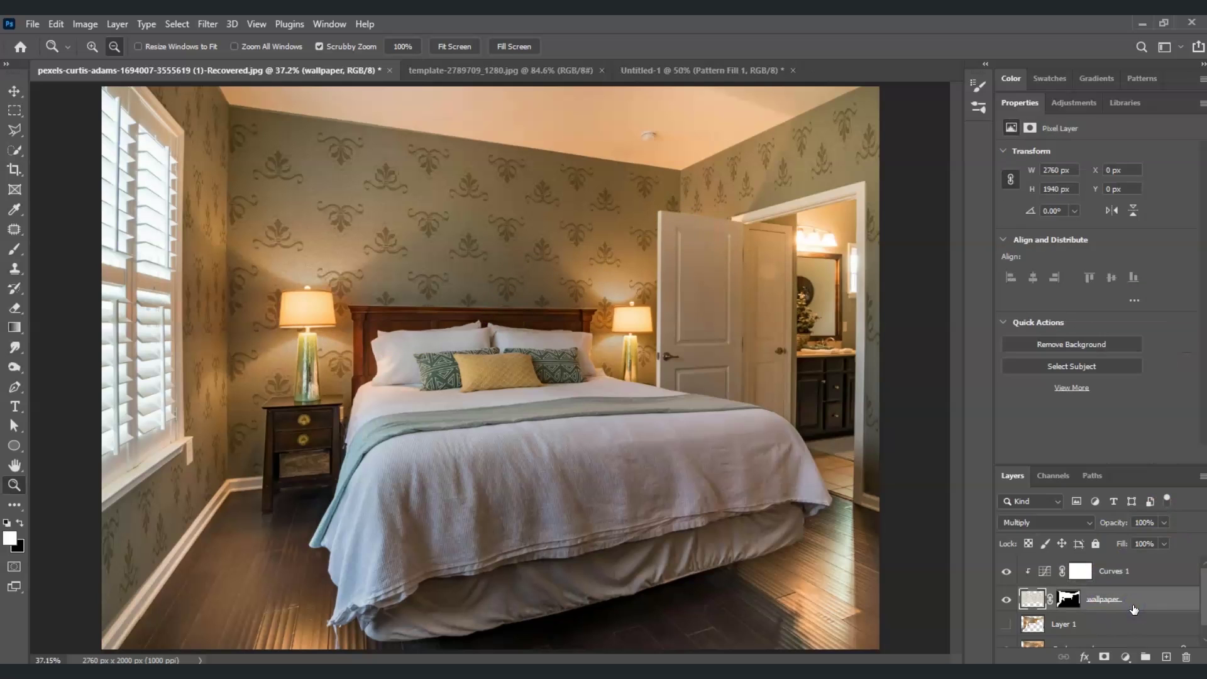
Step: Split the wallpaper's Underlying Layer highlight slider to 121/255 so lamp glow shows through
right_click(1136, 606)
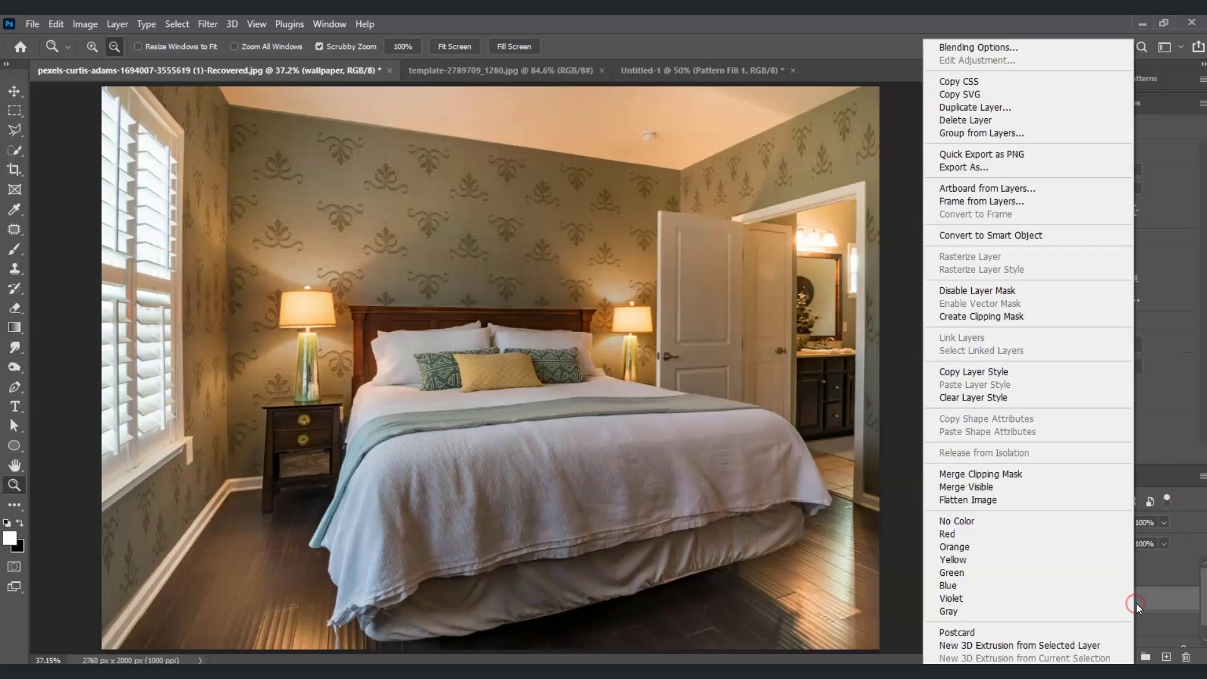
left_click(976, 48)
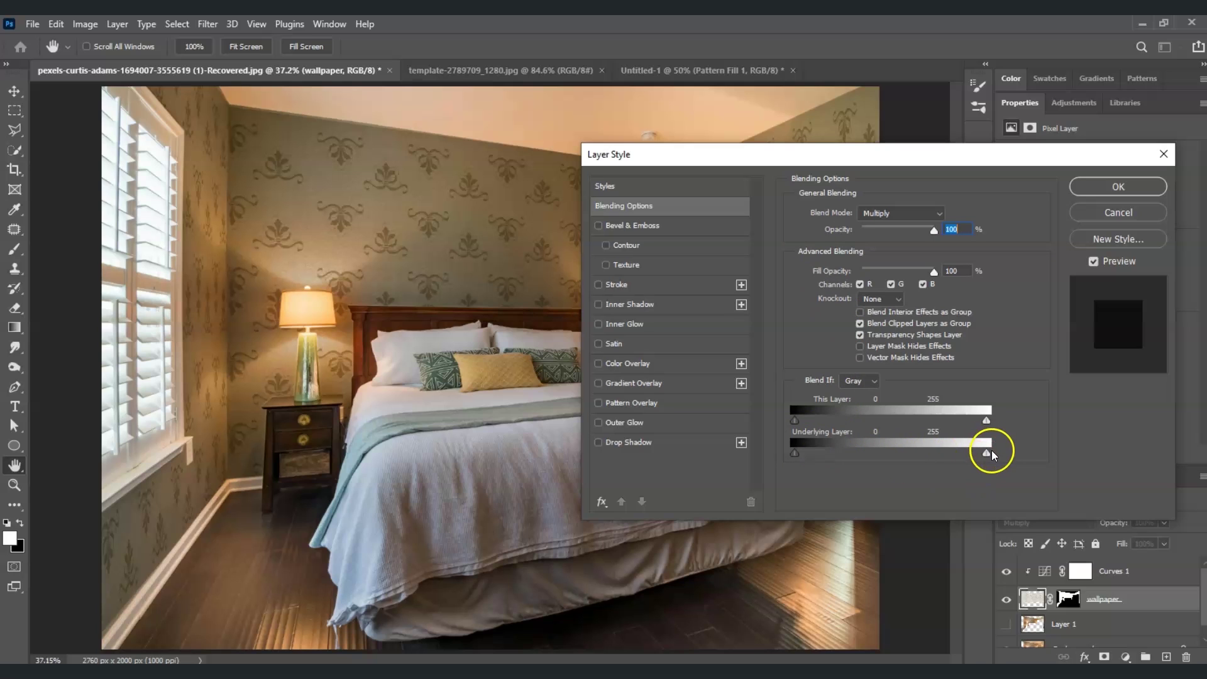
left_click_drag(986, 454, 984, 454)
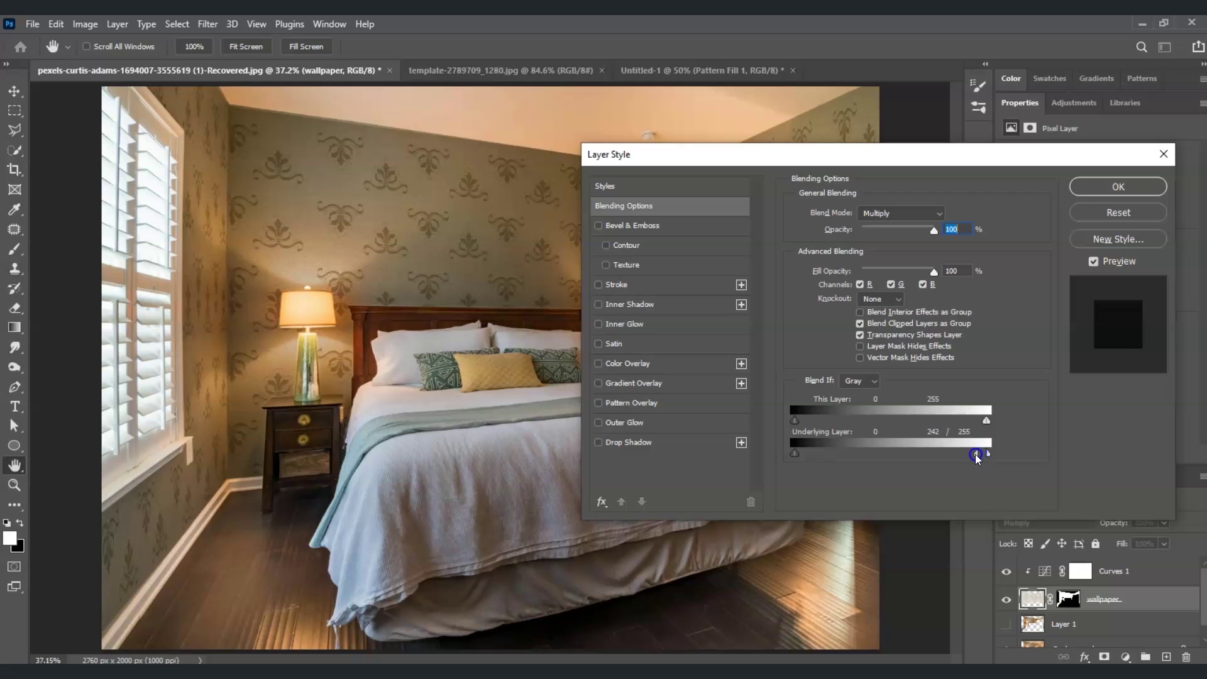
left_click_drag(966, 458, 901, 450)
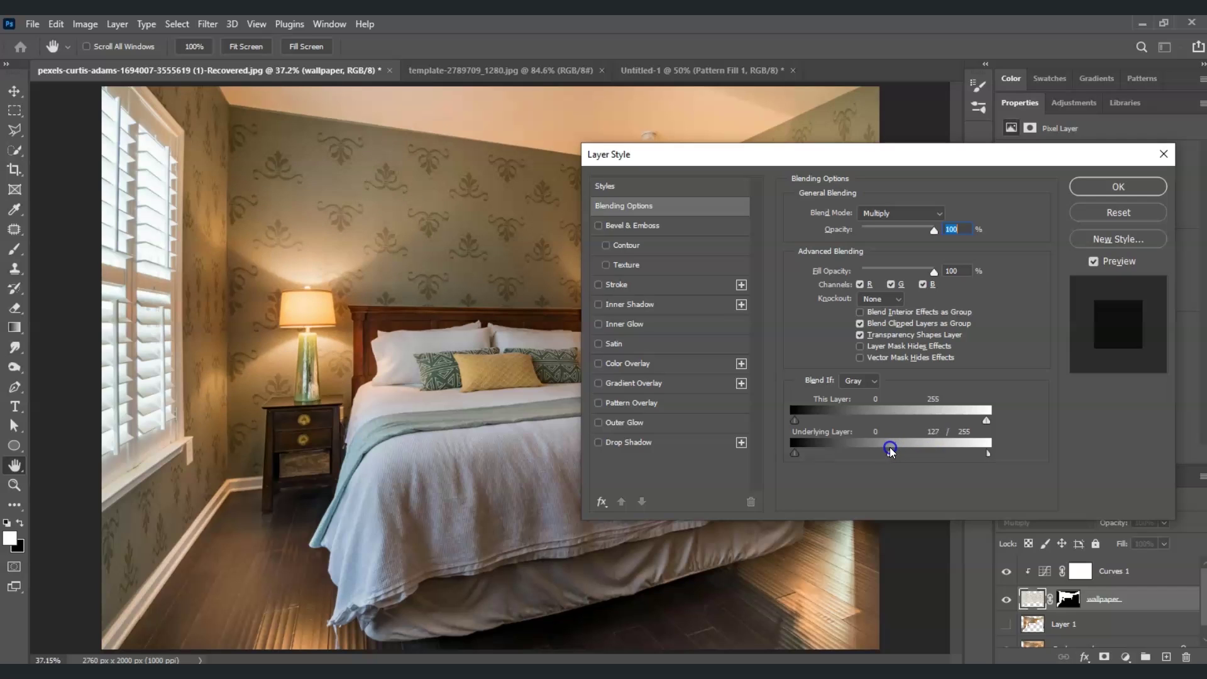
left_click_drag(886, 451, 889, 451)
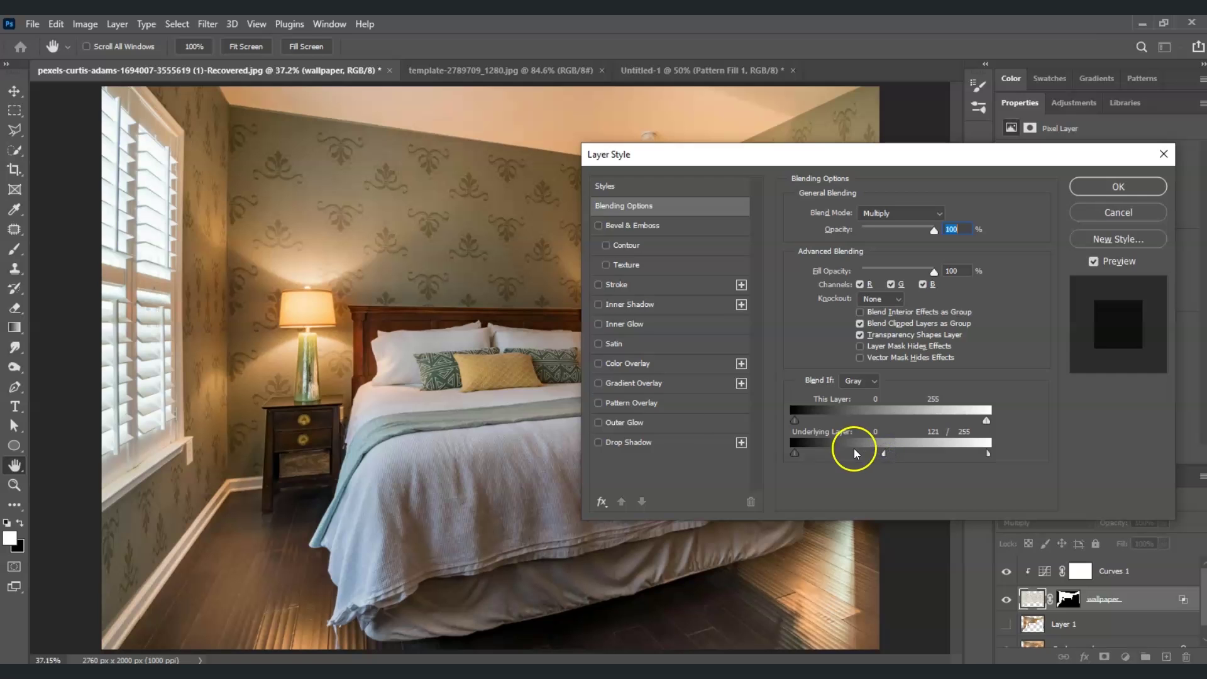
left_click(1118, 187)
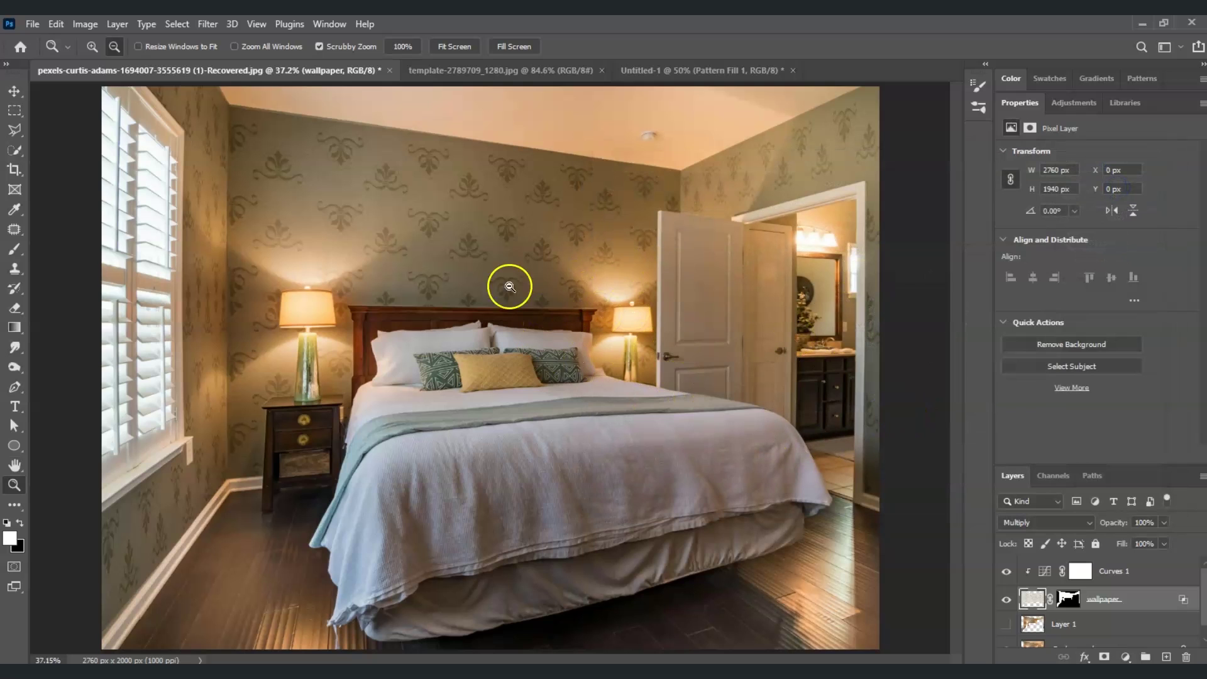
Step: Place a Background copy of the original photo at the top of the layers, hidden
scroll(1175, 591, "up", 1)
left_click(1016, 570)
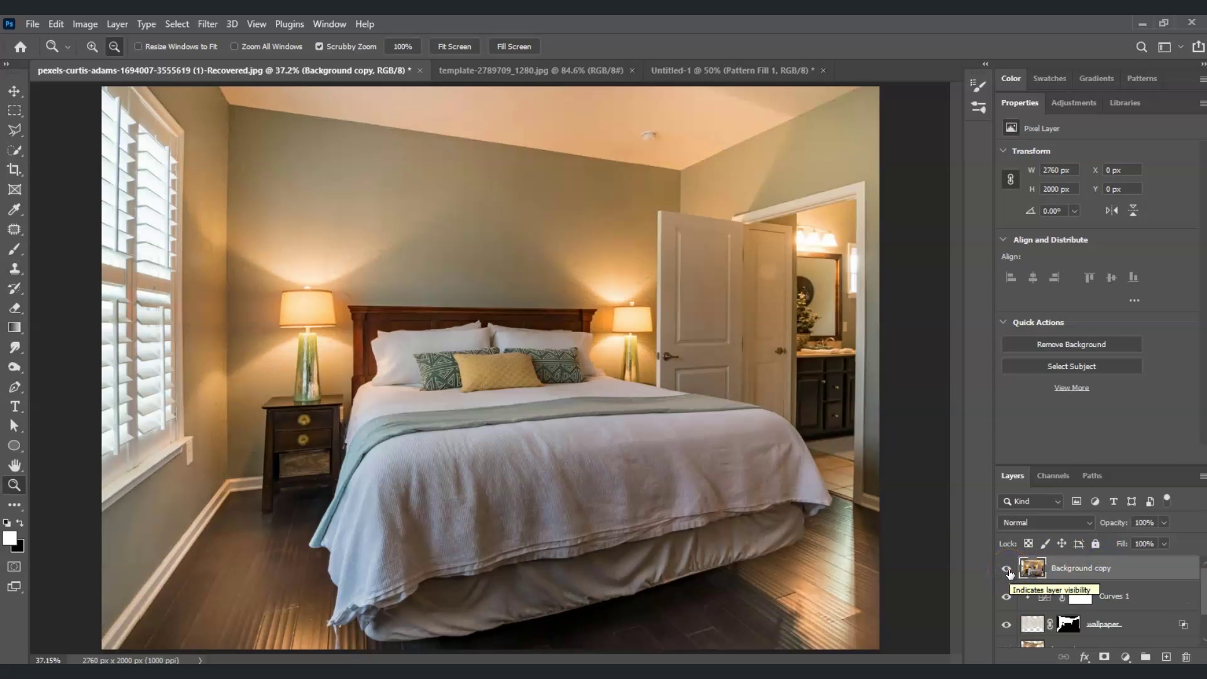
left_click(1006, 570)
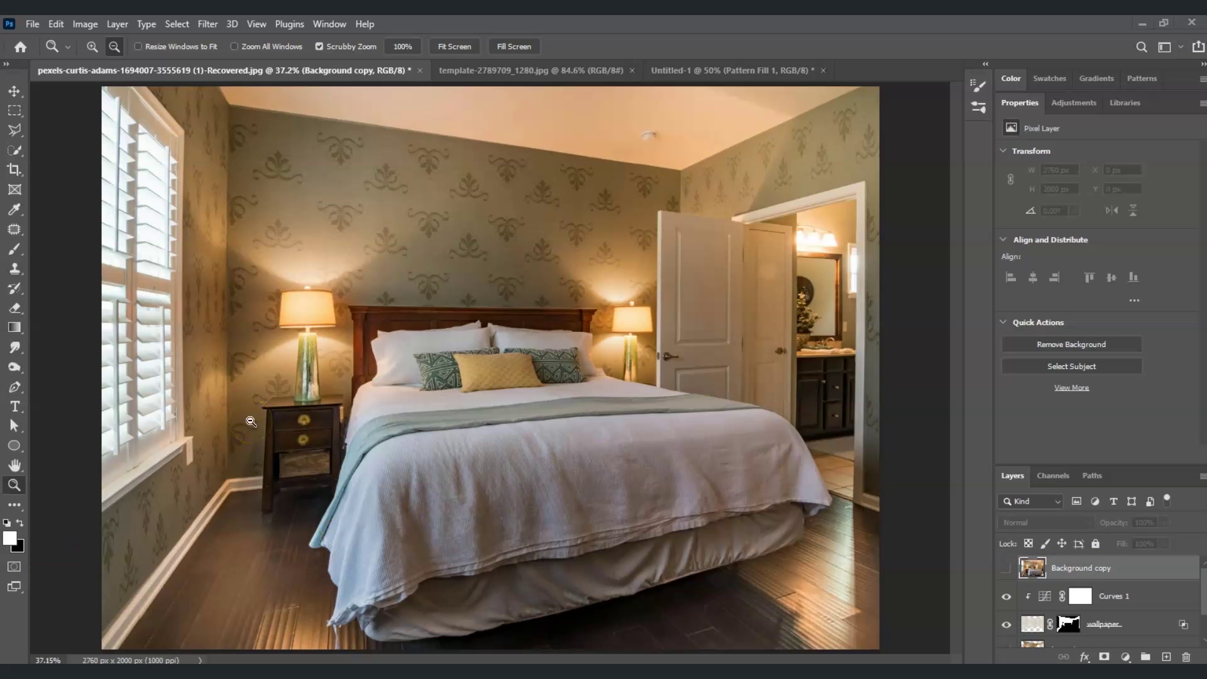